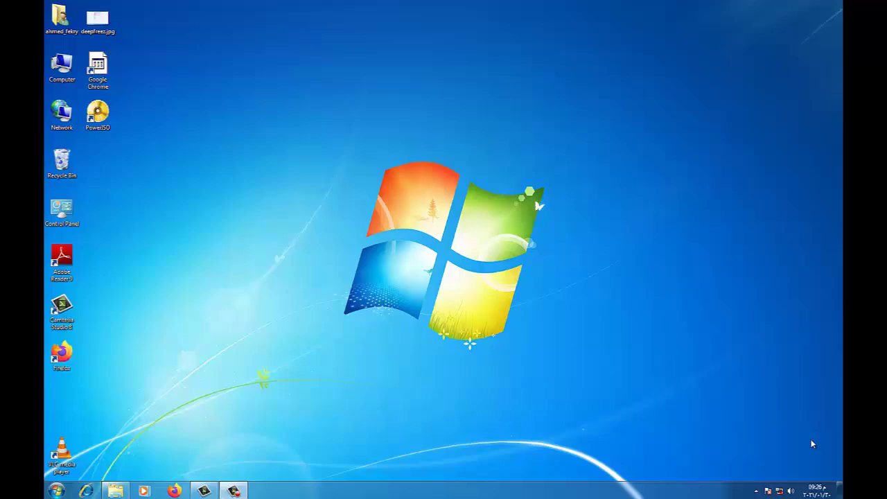
Open the Computer window and restore it from full screen to a smaller size
key("super+e")
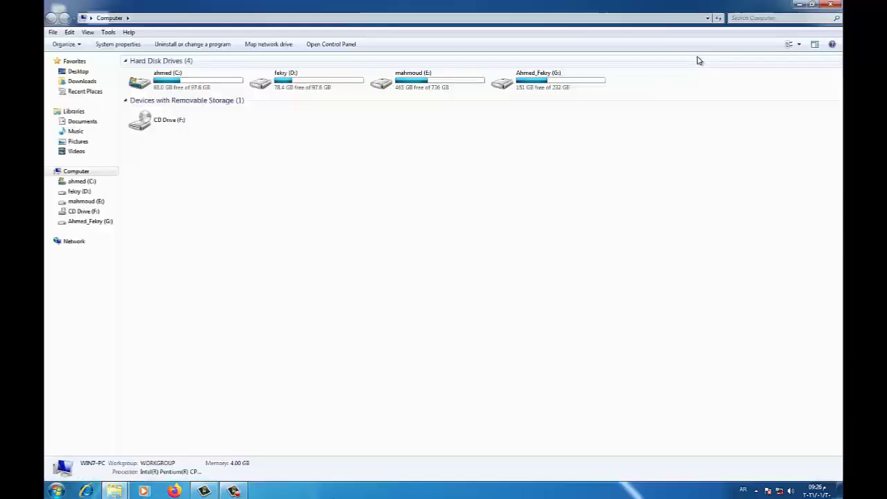
left_click(810, 5)
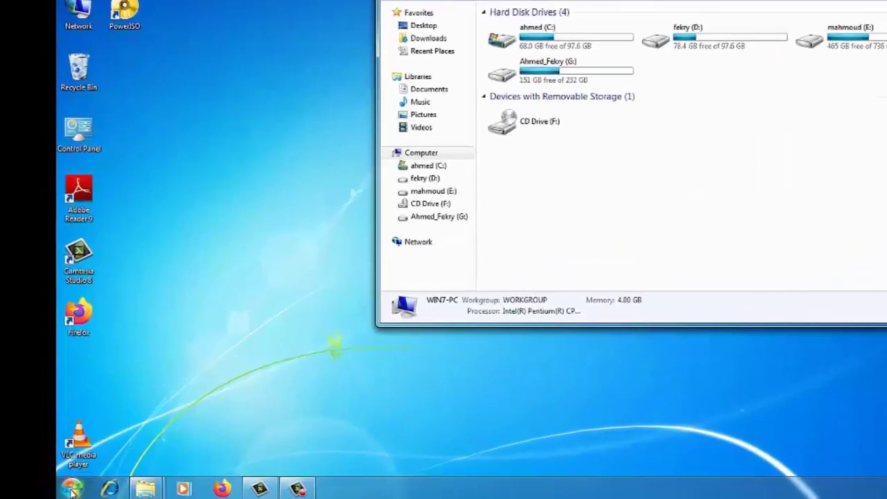
Open WordPad from the Windows accessories
left_click(55, 490)
left_click(138, 411)
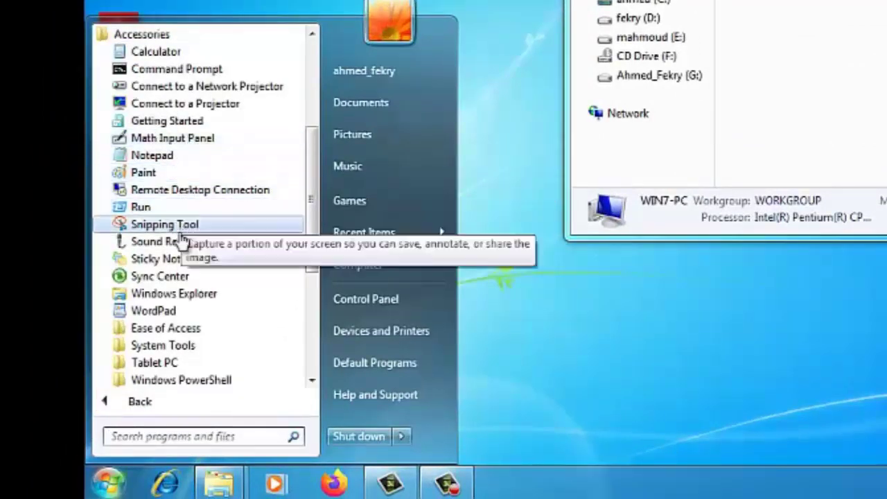
left_click(173, 320)
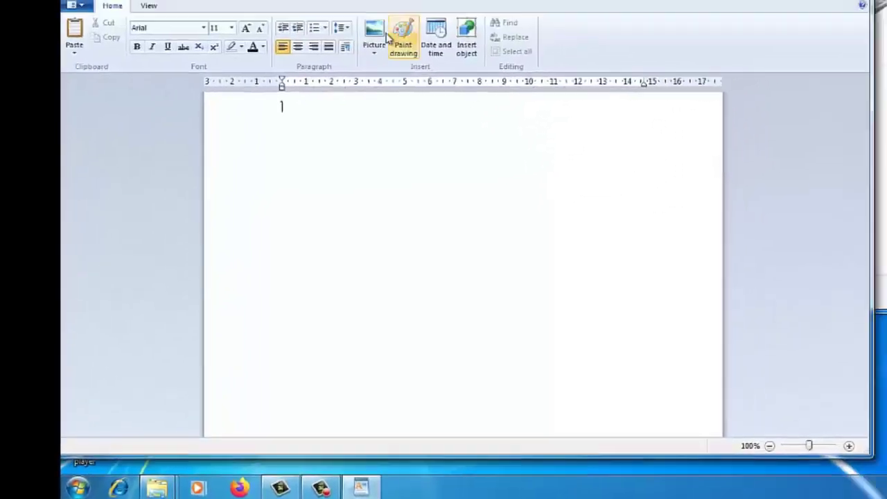
Open Notepad and move its window higher on the desktop, clear of the WordPad title area
left_click(95, 485)
left_click(138, 432)
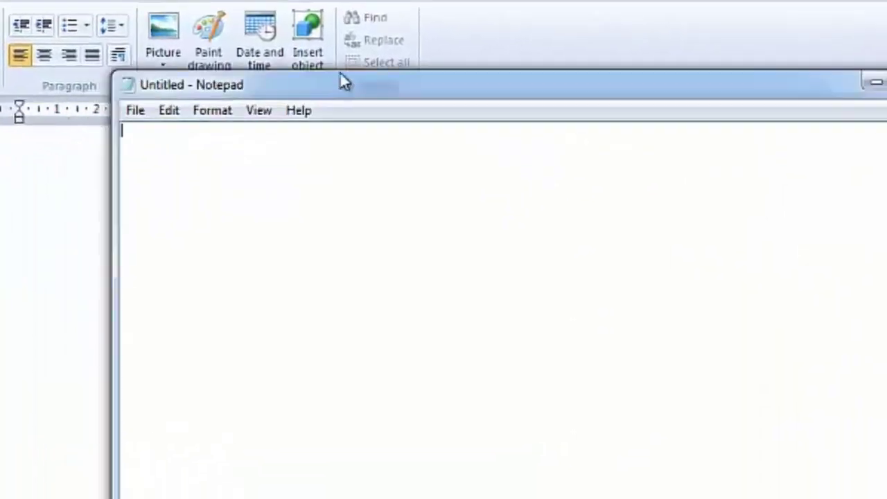
left_click_drag(344, 82, 395, 31)
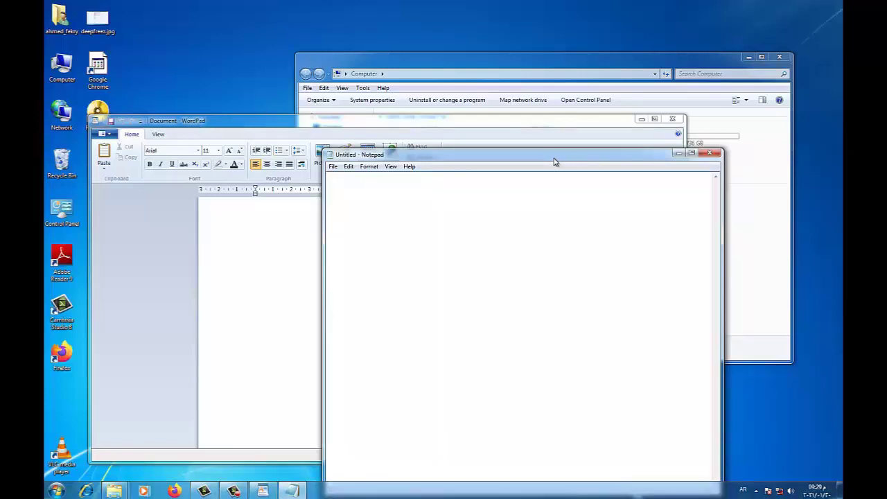
left_click_drag(554, 162, 526, 35)
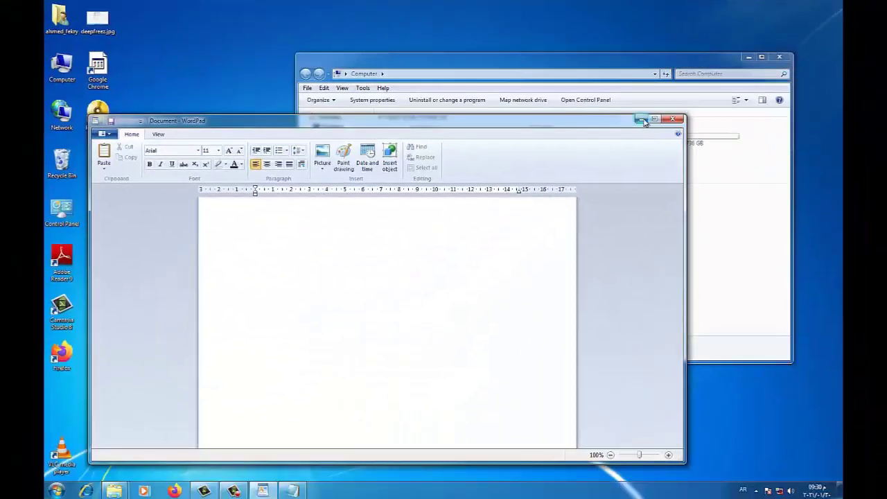
Minimize the WordPad and Computer windows to reveal the desktop
left_click(641, 119)
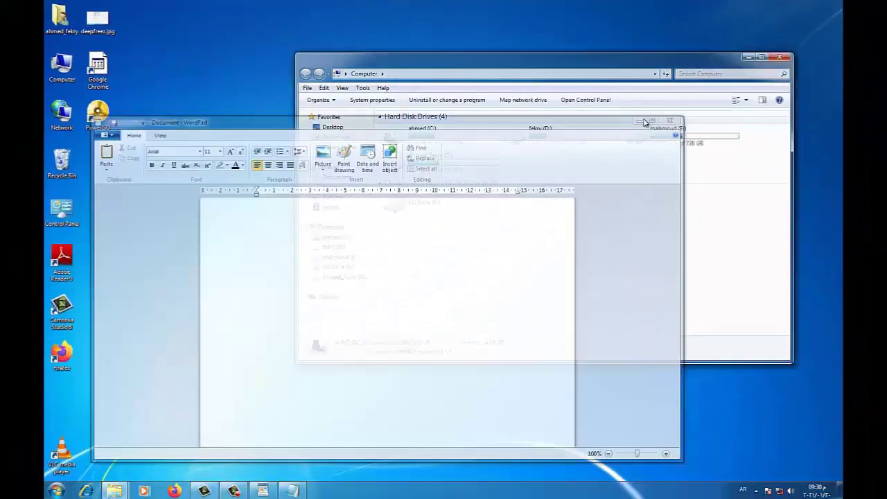
left_click(746, 57)
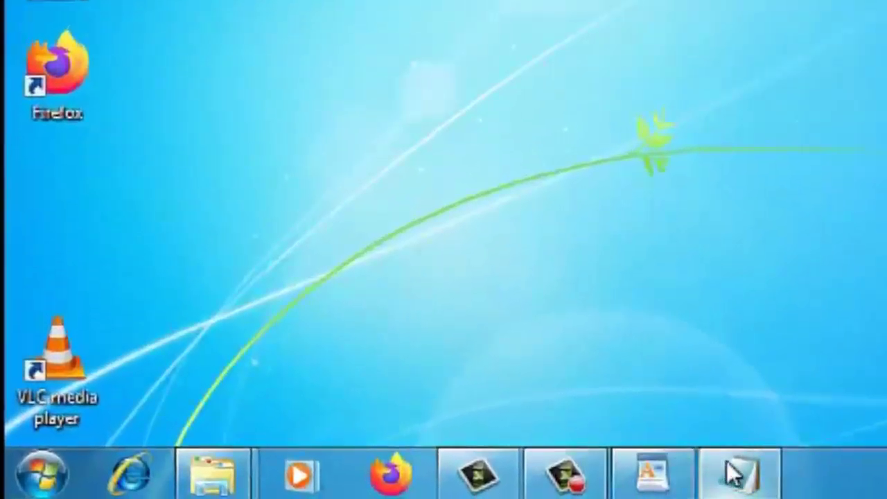
Bring the minimized Notepad and WordPad windows back onto the desktop
mouse_move(733, 476)
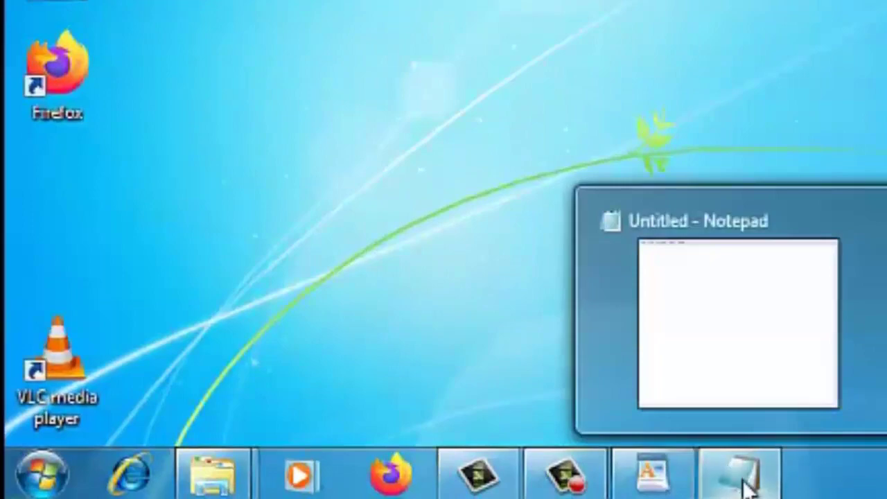
left_click(745, 485)
left_click(652, 475)
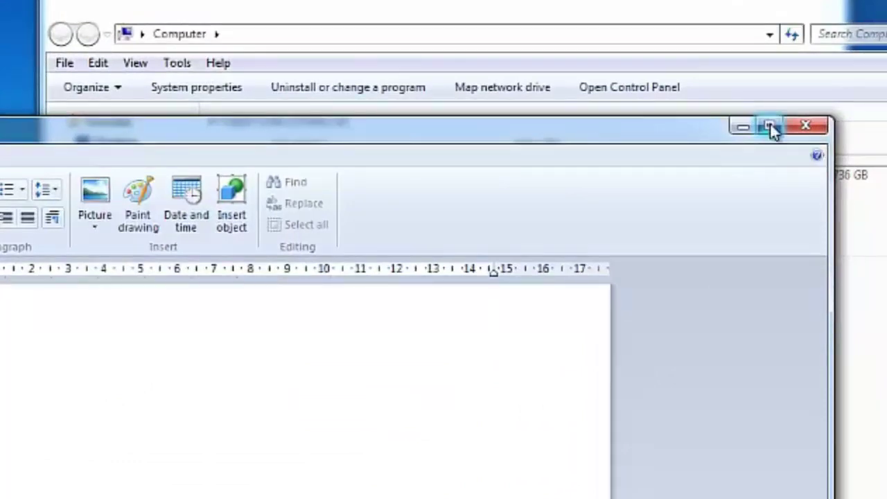
Maximize the WordPad window, restore it to its smaller size and move it slightly lower
left_click(770, 126)
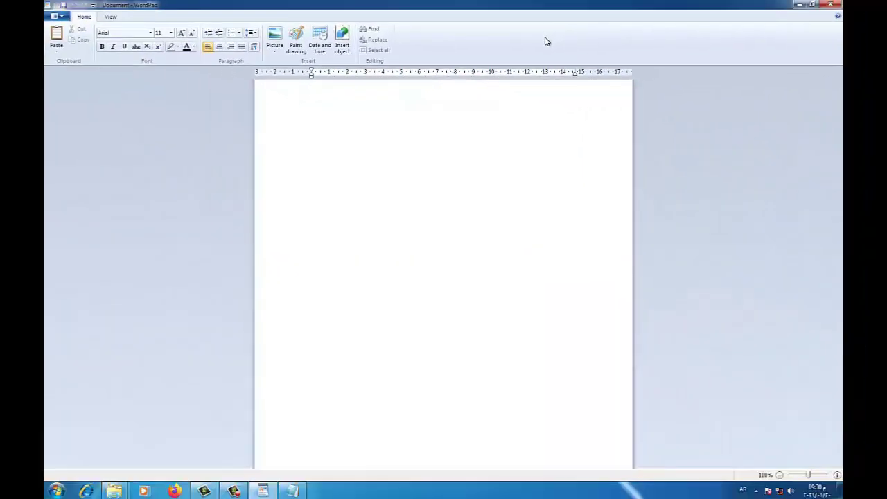
left_click(812, 6)
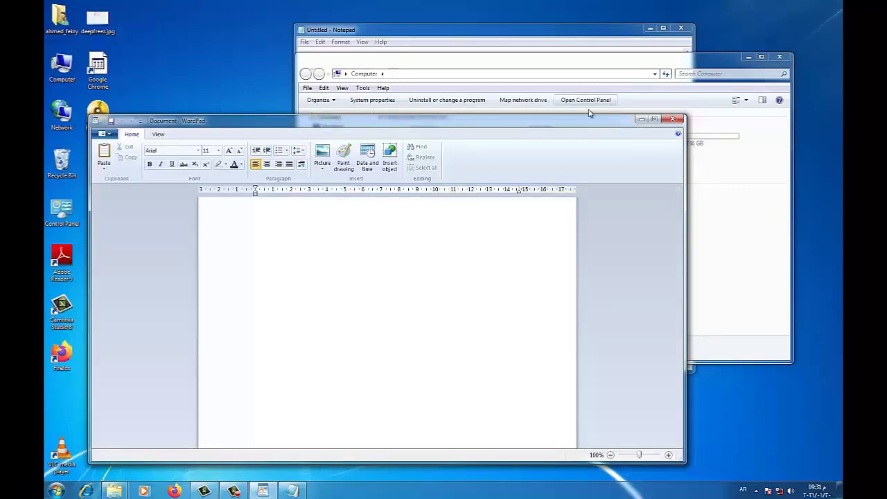
left_click_drag(576, 124, 574, 158)
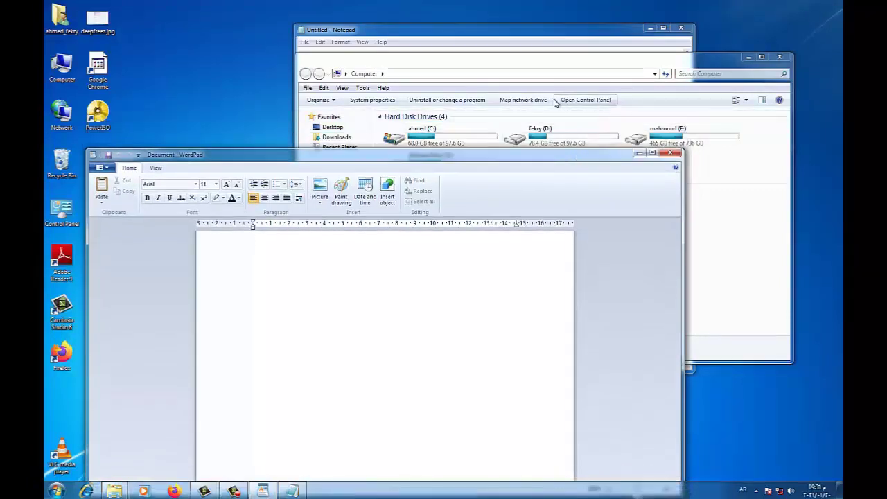
Maximize the Computer window and restore it to its smaller size
left_click(761, 58)
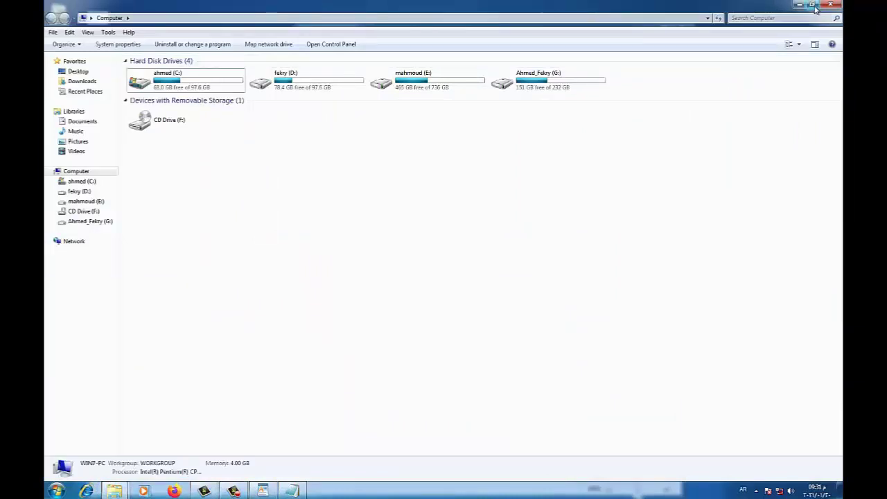
left_click(812, 5)
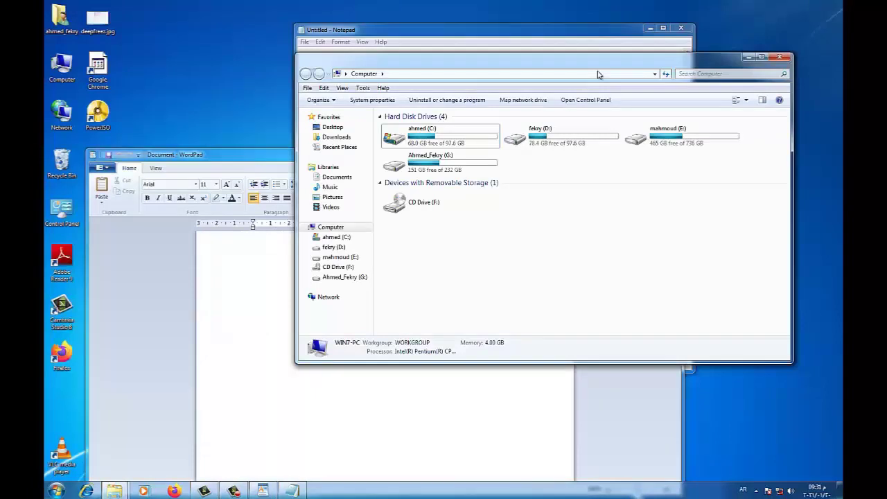
Move the WordPad, Computer and Notepad windows to different places on the desktop
left_click(262, 158)
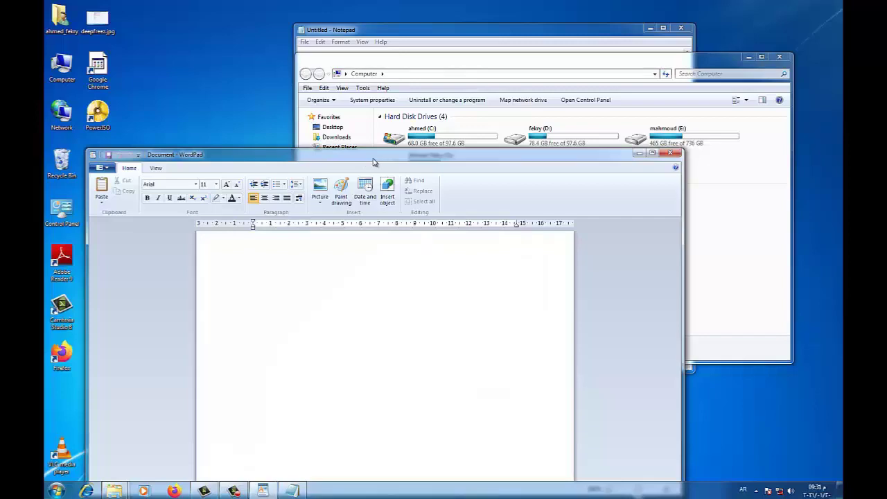
left_click_drag(372, 162, 455, 65)
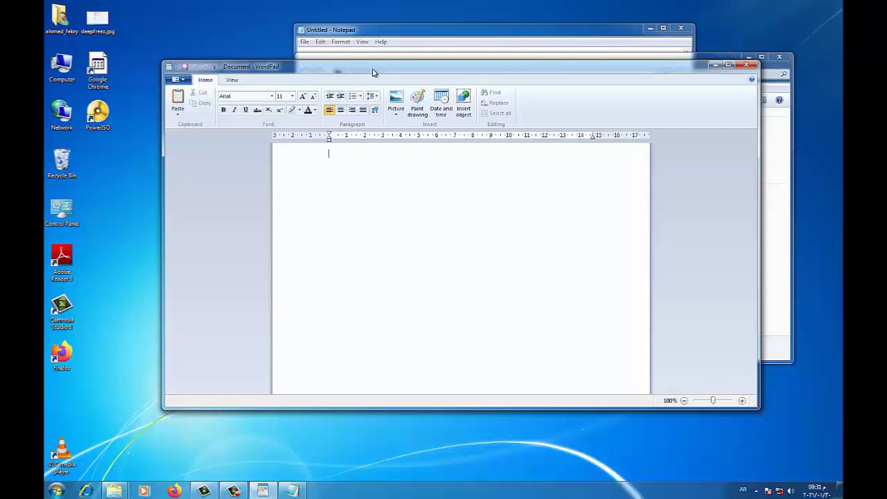
left_click_drag(350, 70, 231, 160)
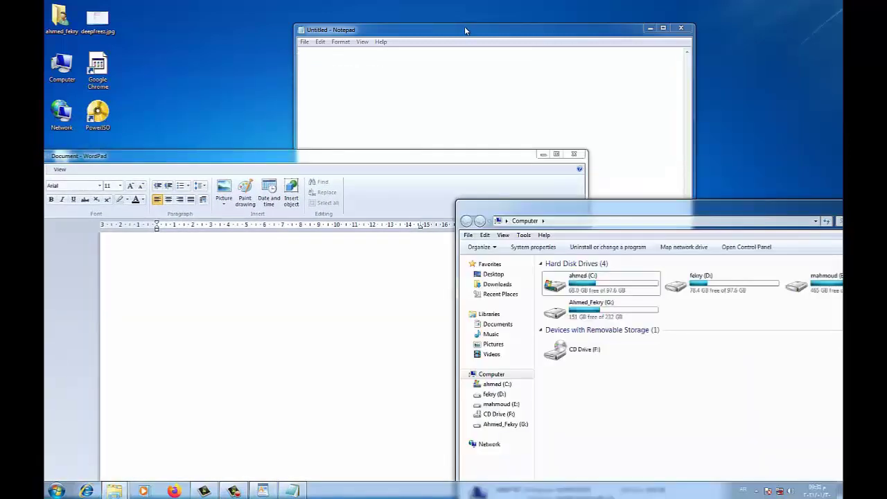
left_click_drag(464, 26, 399, 14)
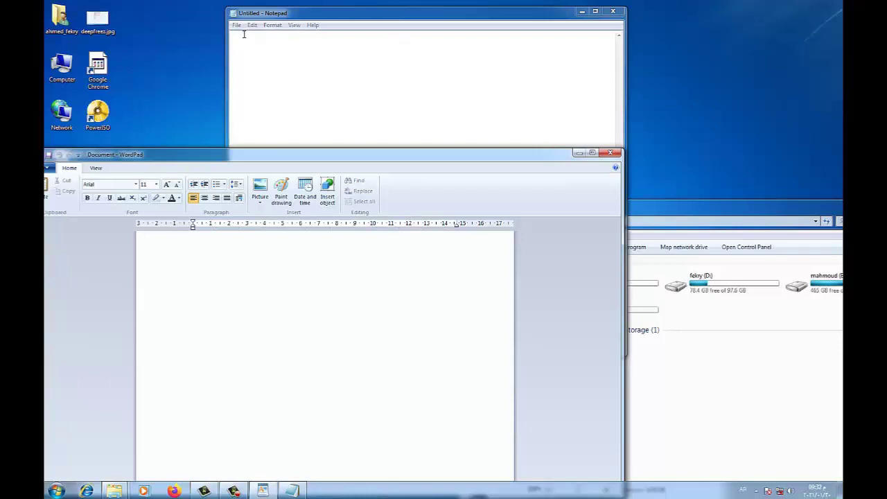
Bring Notepad to the front and look through its File, Edit, Format, View and Help commands
left_click(327, 20)
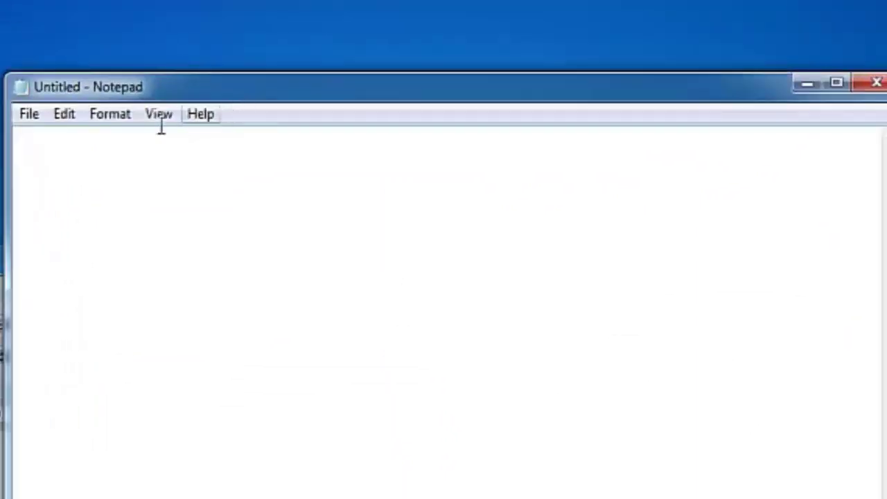
left_click(28, 115)
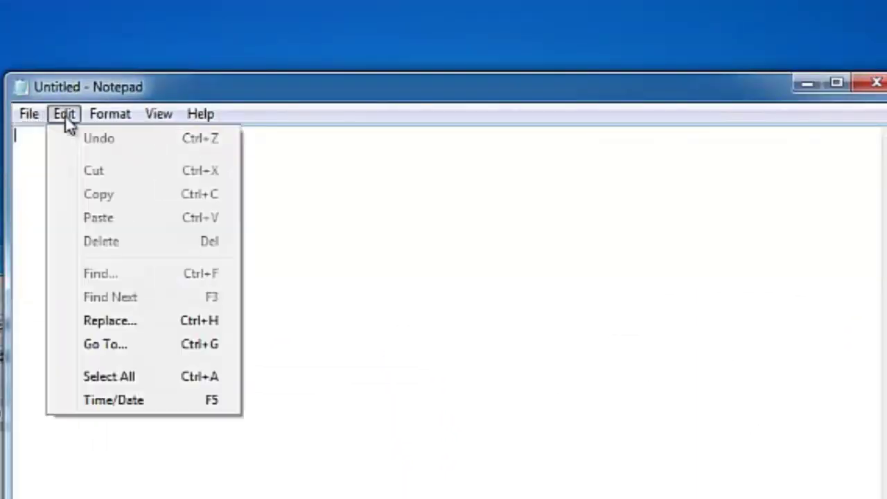
mouse_move(110, 114)
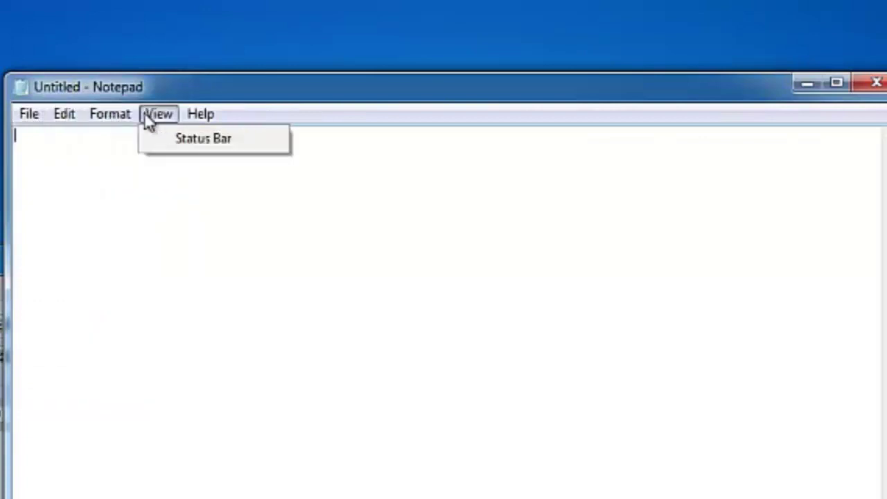
mouse_move(192, 130)
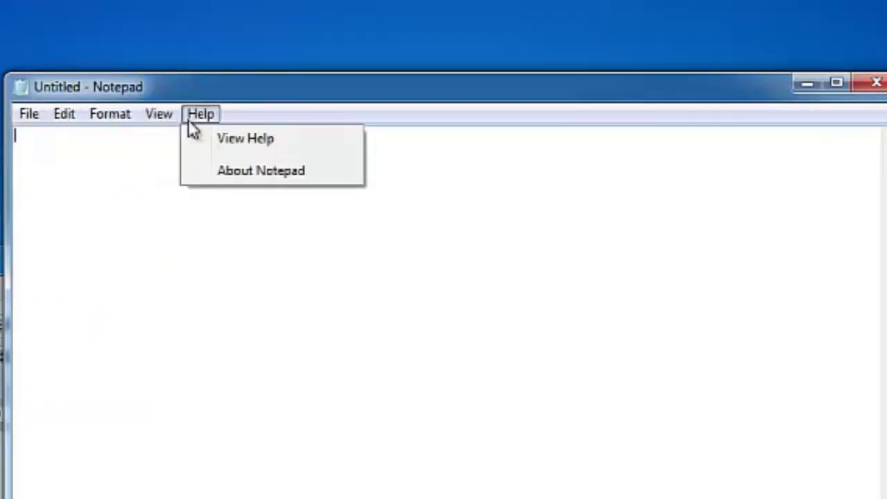
mouse_move(53, 117)
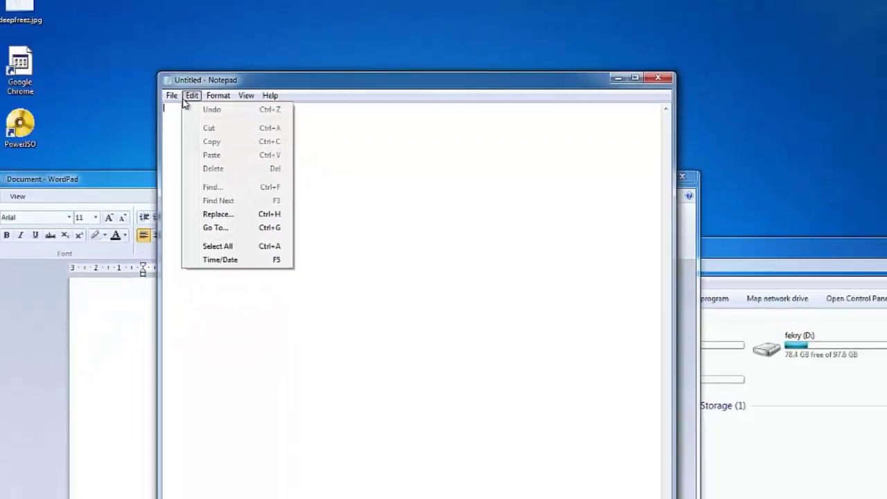
mouse_move(29, 114)
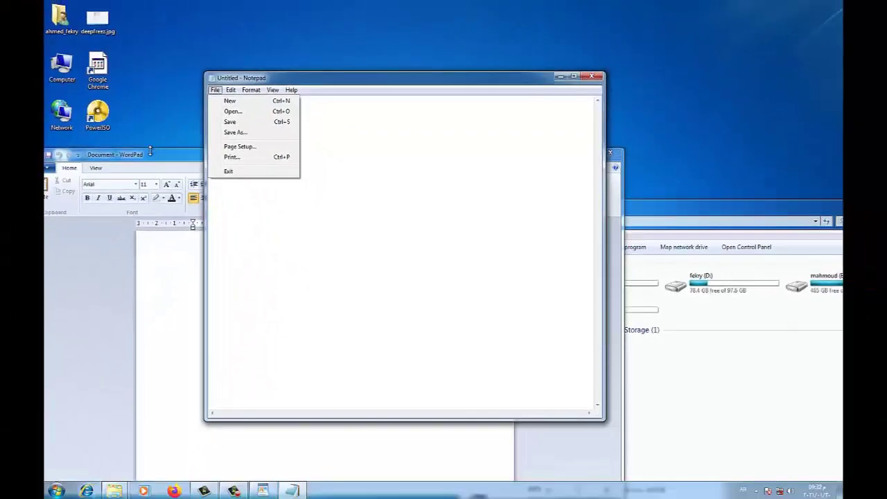
Move the WordPad window up in front of Notepad and display its View commands
left_click_drag(158, 159, 222, 119)
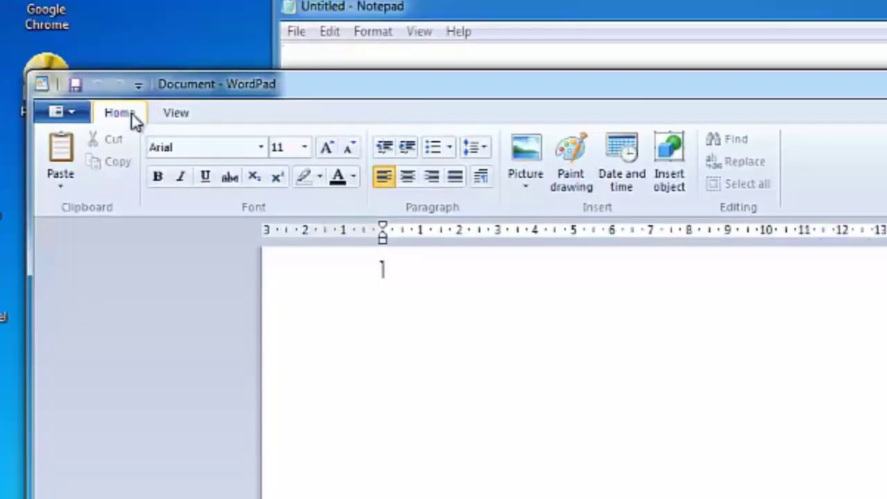
left_click(173, 118)
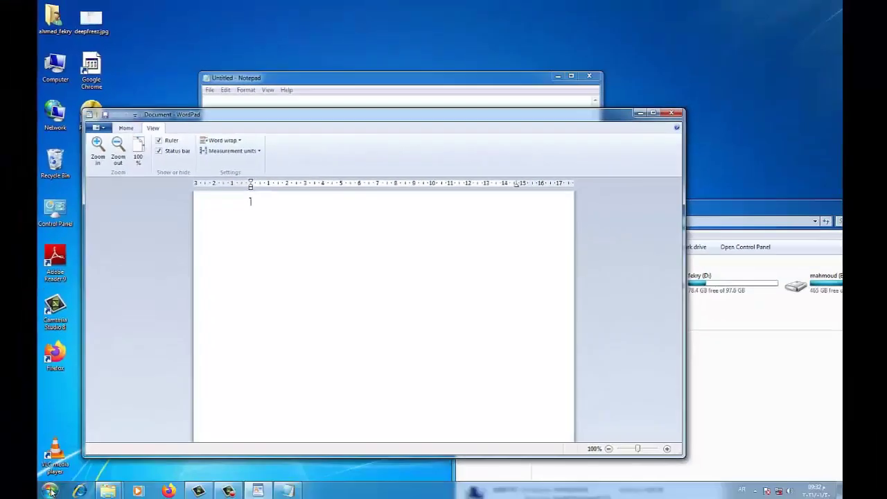
Open Microsoft Word and look through its Insert, Page Layout, References, Mailings, Review and View commands
left_click(51, 490)
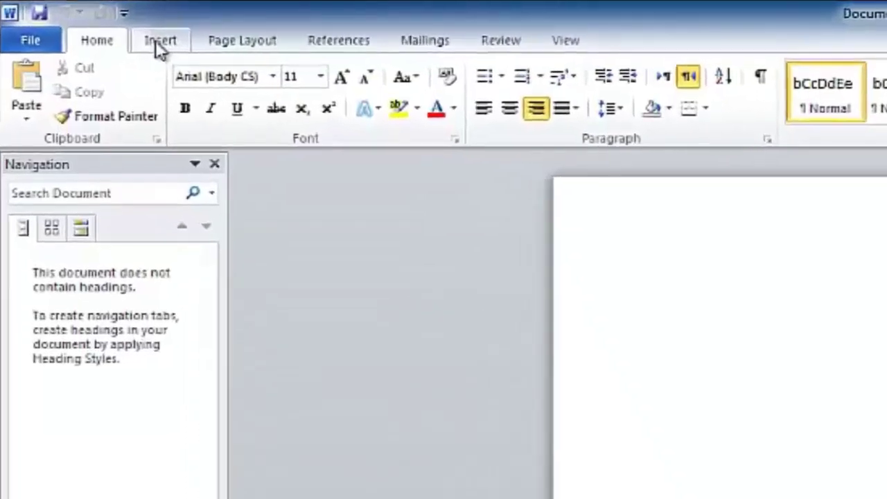
left_click(111, 19)
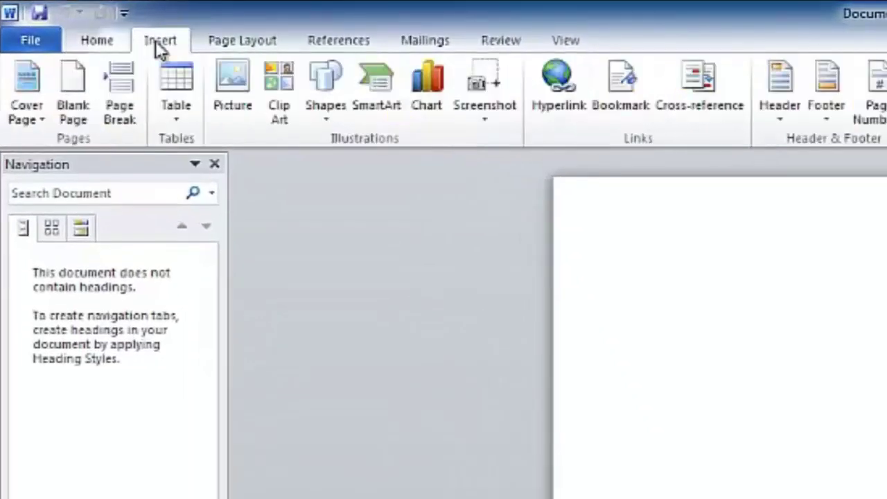
left_click(227, 49)
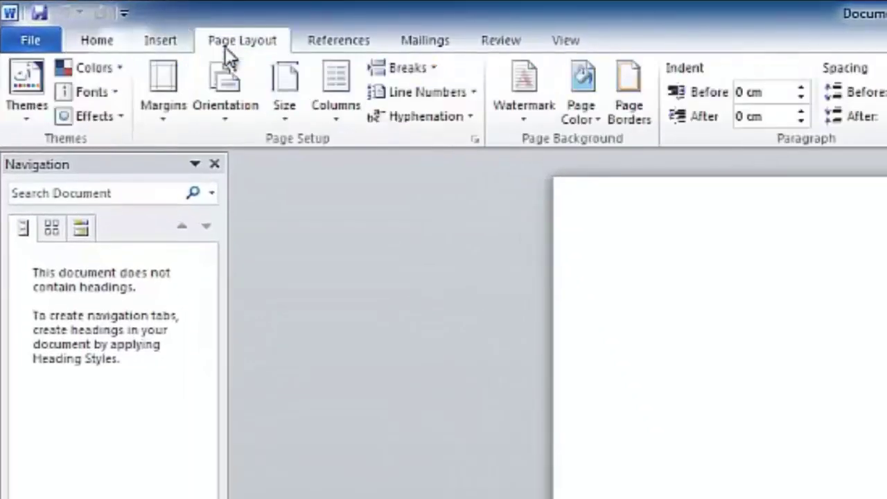
left_click(342, 44)
left_click(423, 44)
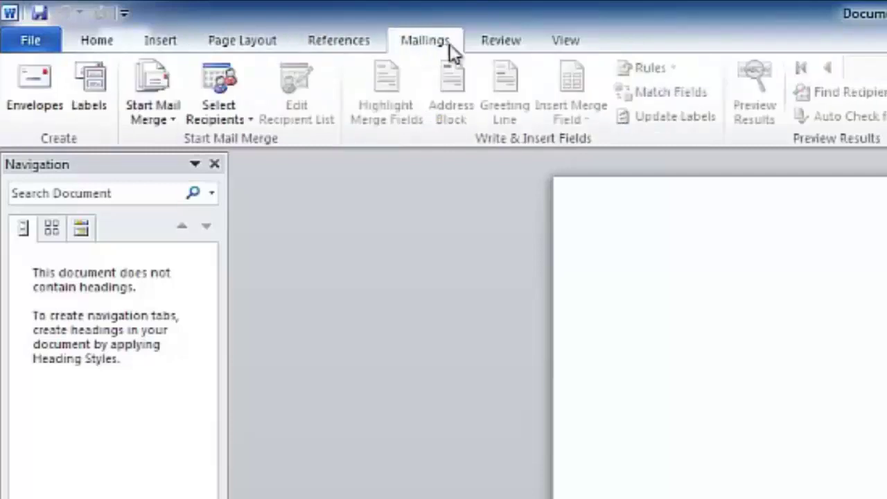
left_click(497, 44)
left_click(575, 43)
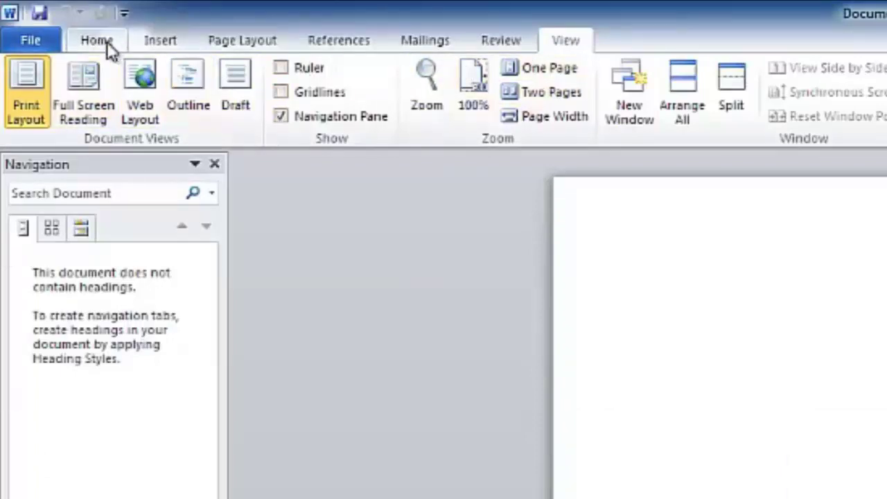
Examine the Home, Insert and Page Layout command groups in Word again
left_click(104, 43)
left_click(143, 47)
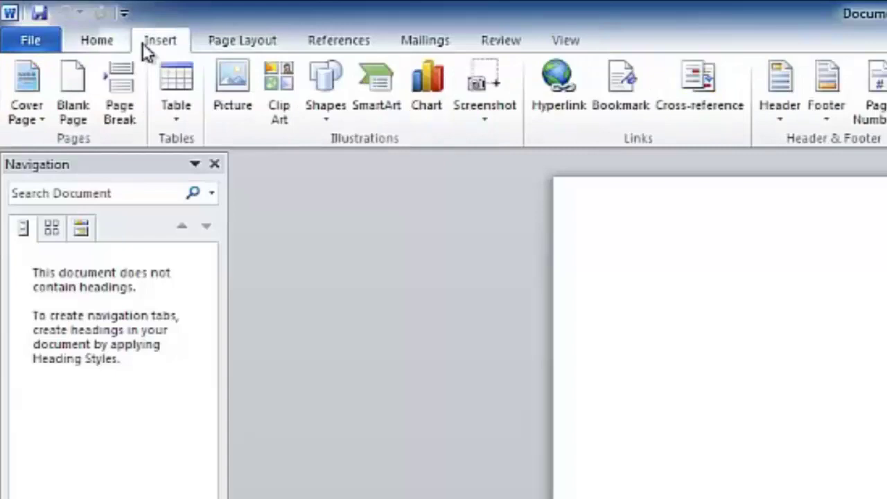
left_click(225, 45)
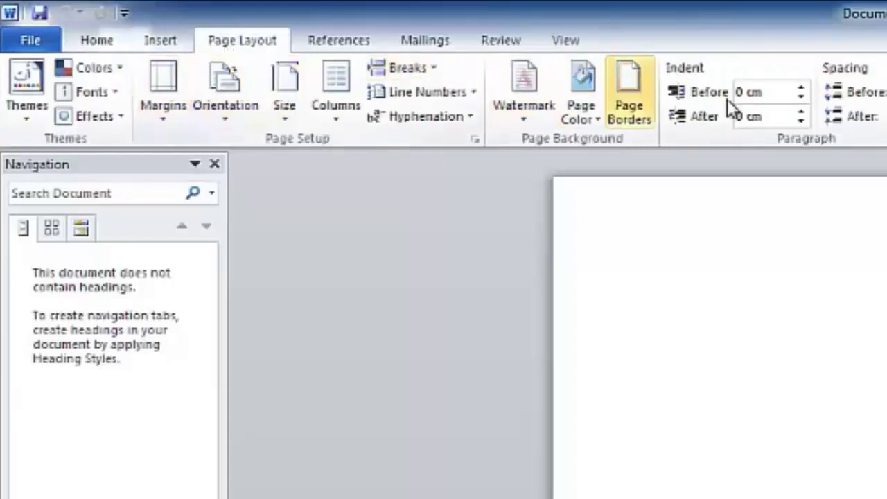
Display Word's Insert commands, bring WordPad forward to compare the two windows, and return to Word
left_click(164, 43)
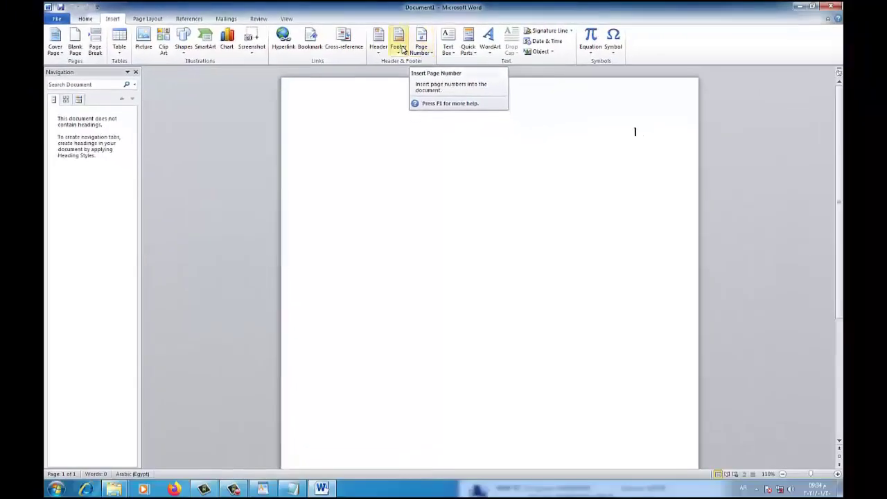
left_click(262, 489)
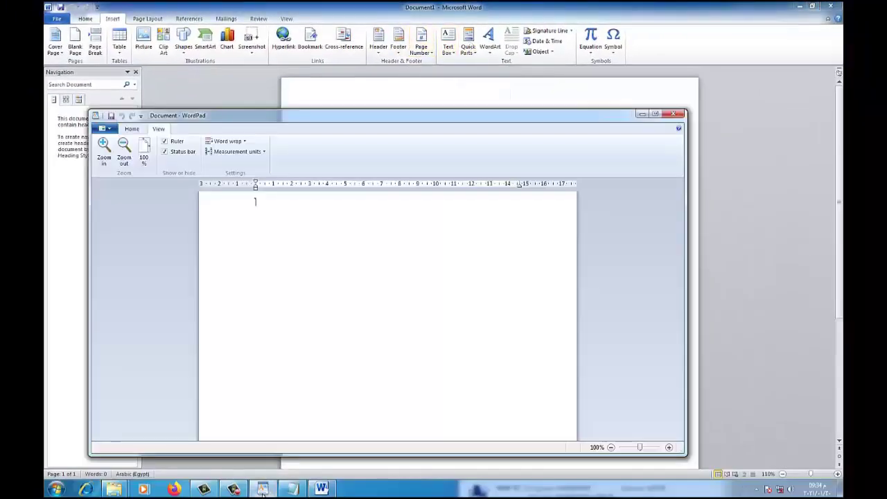
left_click(801, 6)
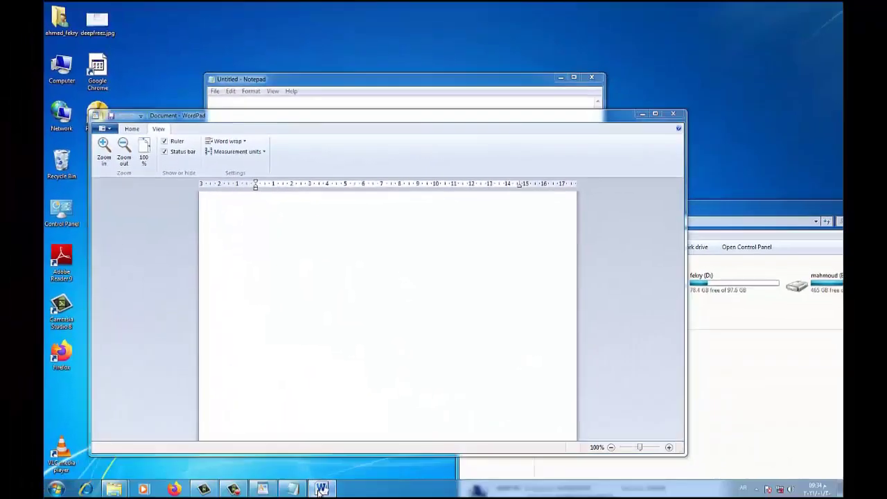
left_click(321, 489)
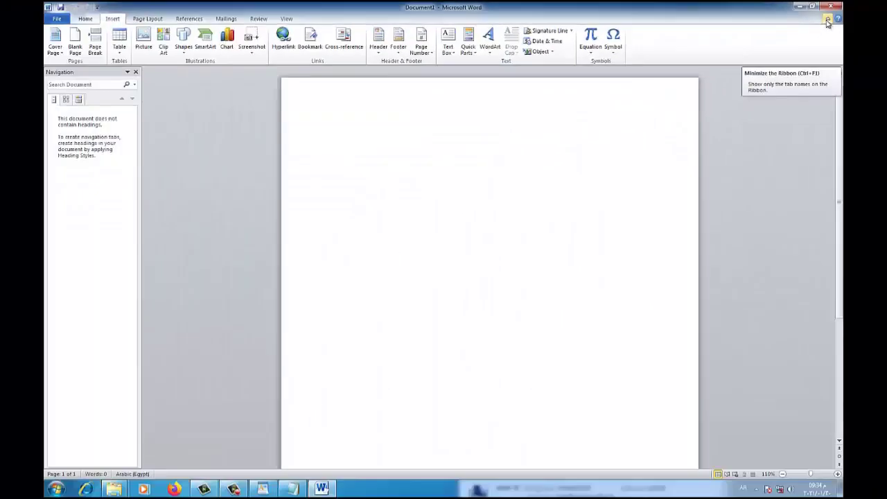
Collapse Word's ribbon to show only the tab names, and expand it again
left_click(659, 75)
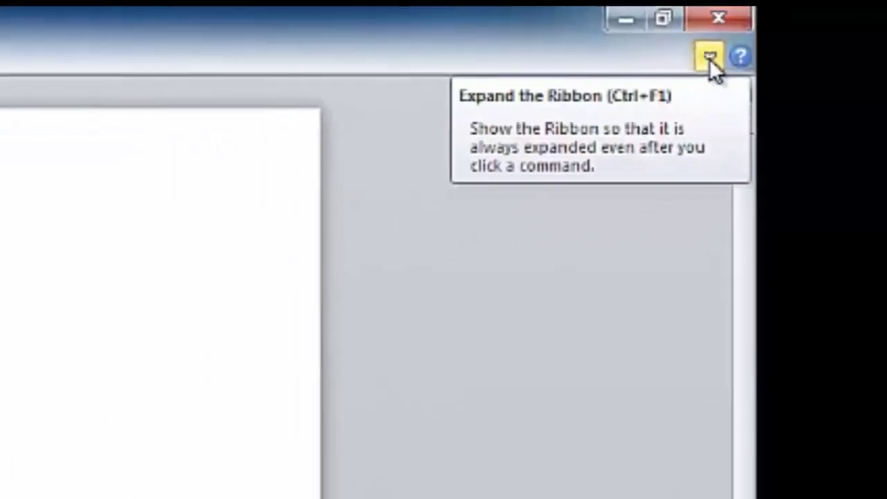
left_click(666, 74)
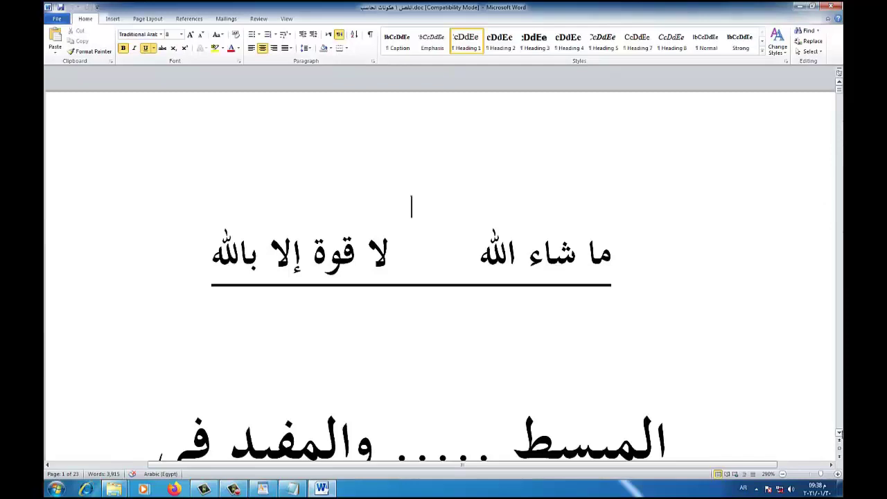
Scroll the enlarged Arabic Word document vertically and sideways to demonstrate both scroll bars
scroll(440, 271, "down", 5)
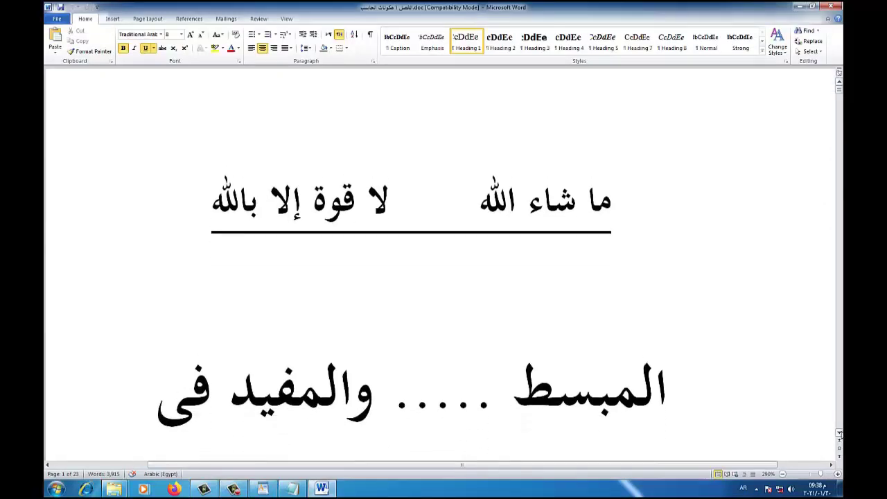
scroll(839, 433, "down", 5)
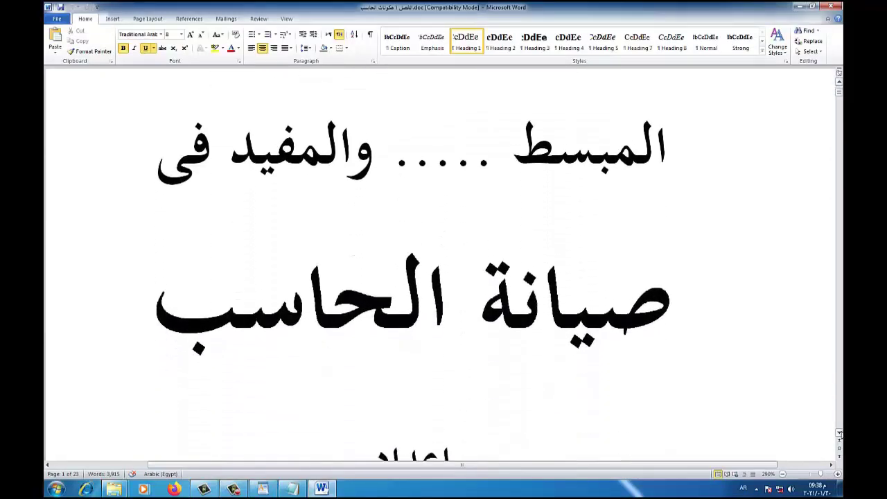
scroll(839, 434, "down", 2)
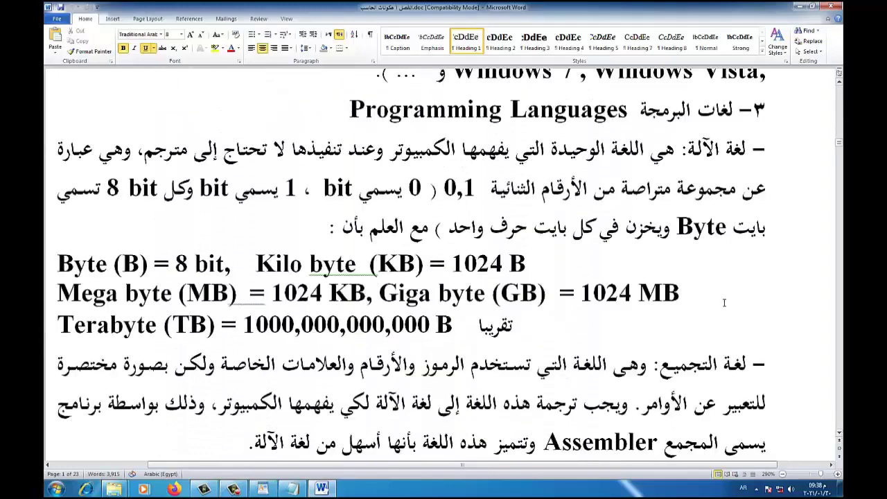
scroll(707, 464, "right", 2)
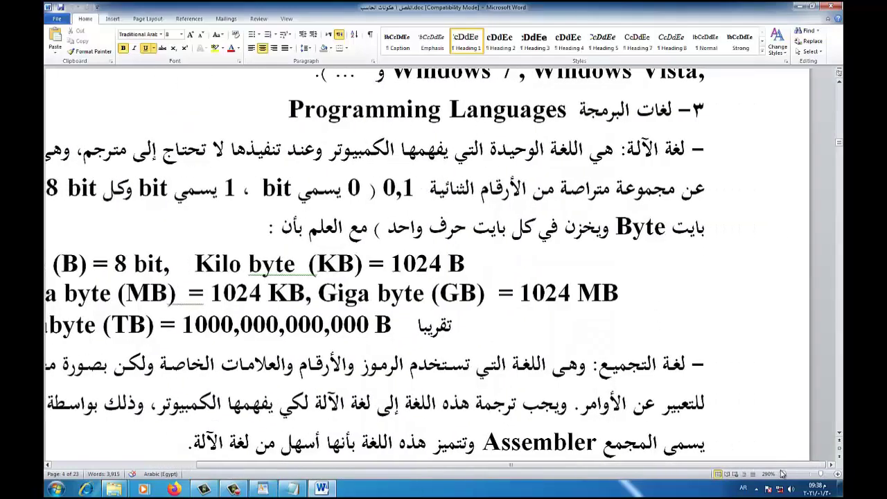
scroll(721, 473, "down", 3)
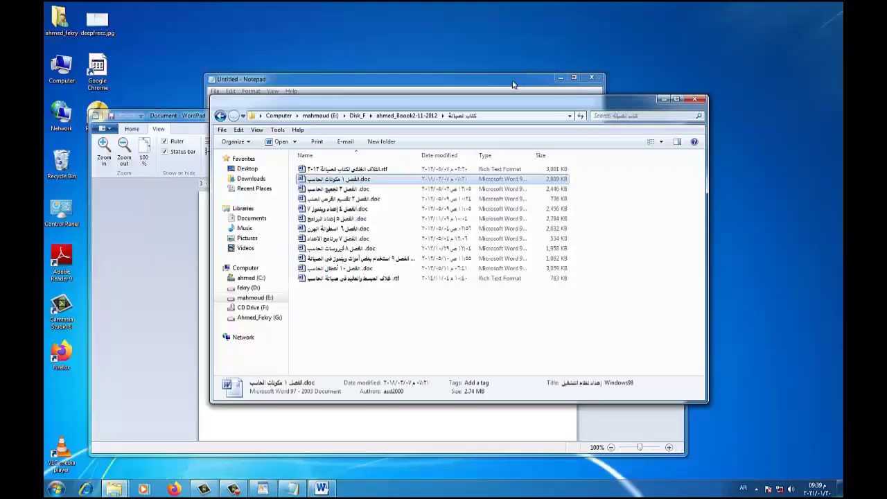
Turn on the status bar in the Explorer window showing drive E:
left_click(513, 84)
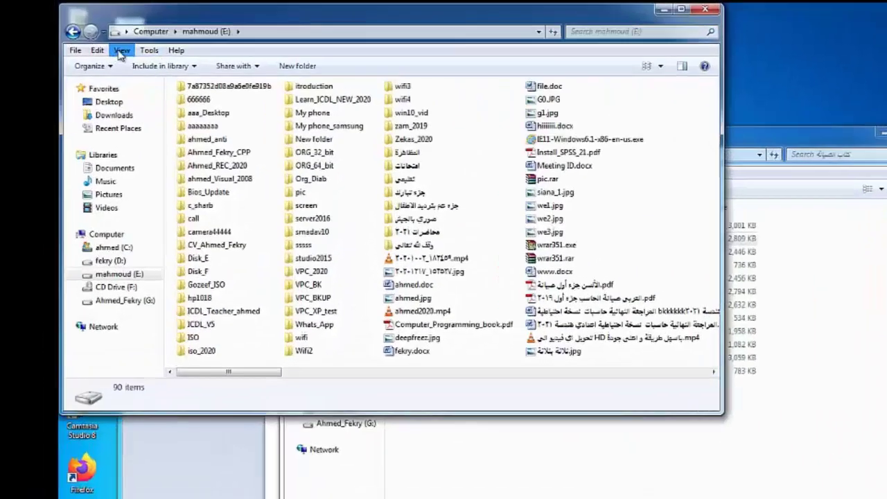
left_click(127, 36)
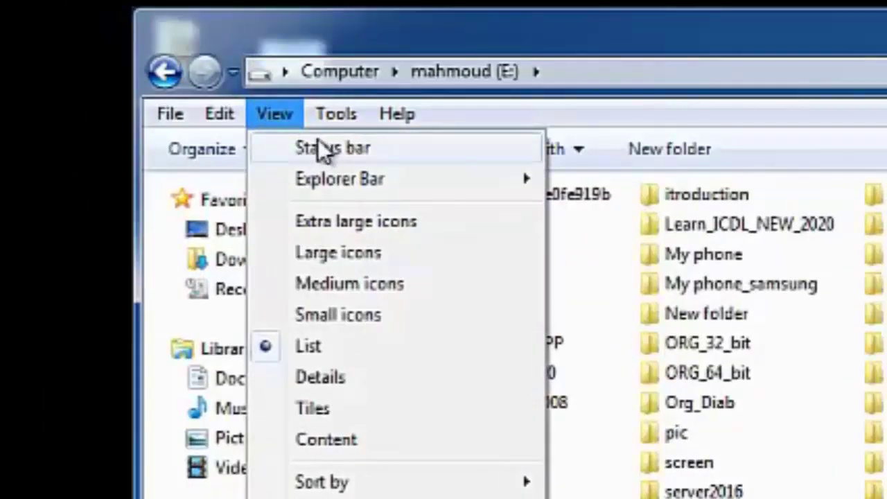
left_click(327, 146)
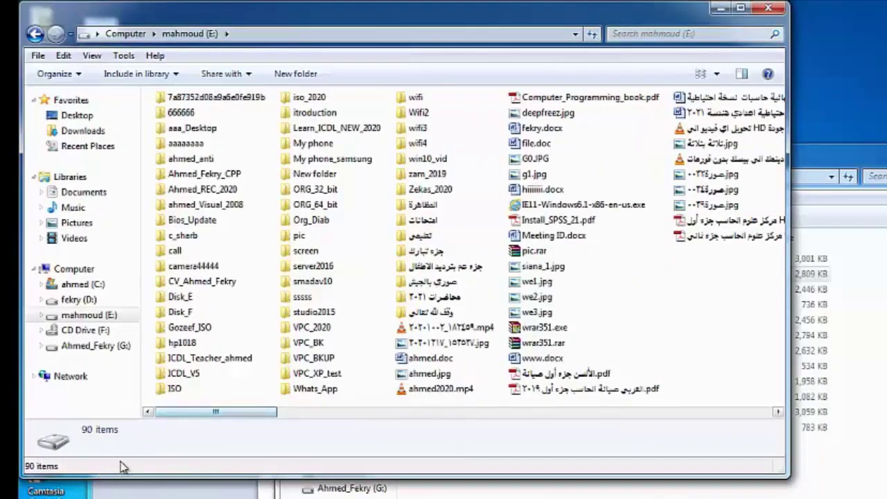
Look through the Edit and View commands while reading their status bar descriptions, and turn the status bar off
left_click(64, 56)
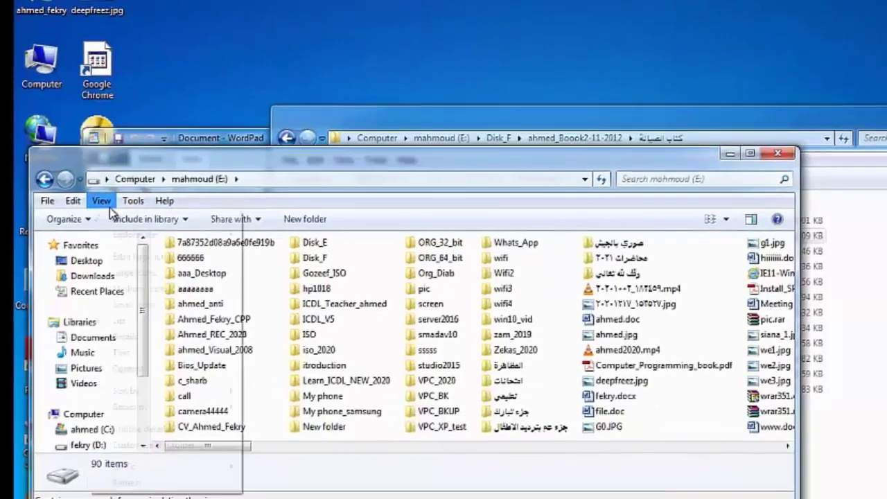
left_click(106, 239)
mouse_move(77, 239)
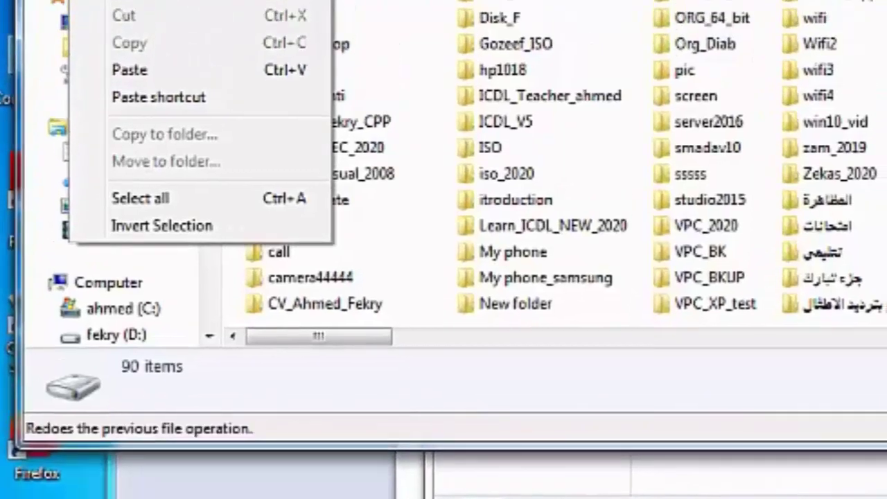
mouse_move(161, 0)
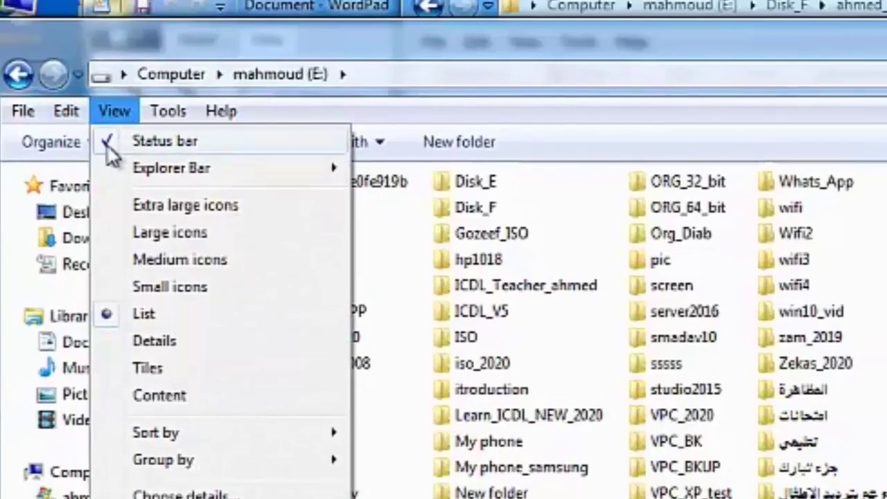
left_click(109, 149)
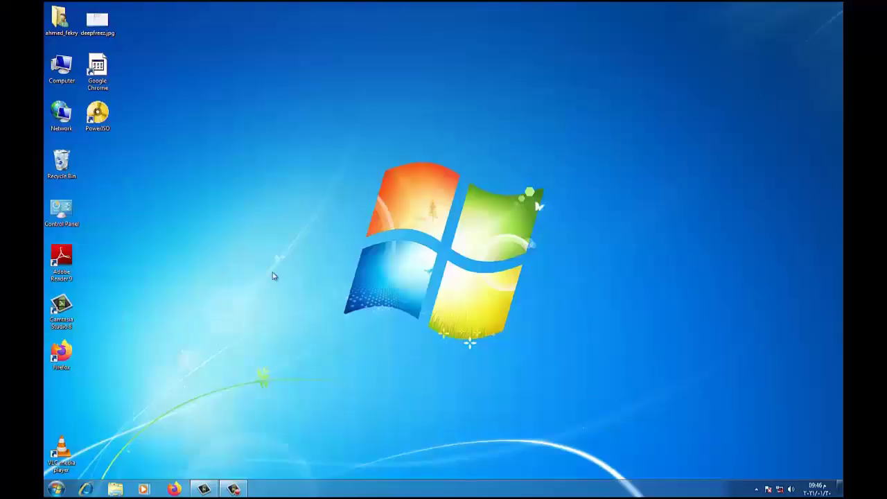
Open Computer, select drives C:, D: and E: in turn, and open drive E:
double_click(62, 68)
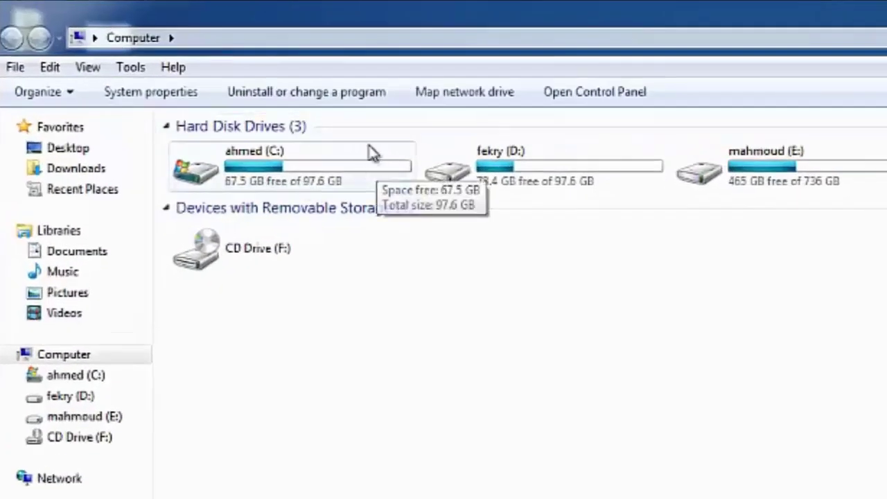
left_click(289, 165)
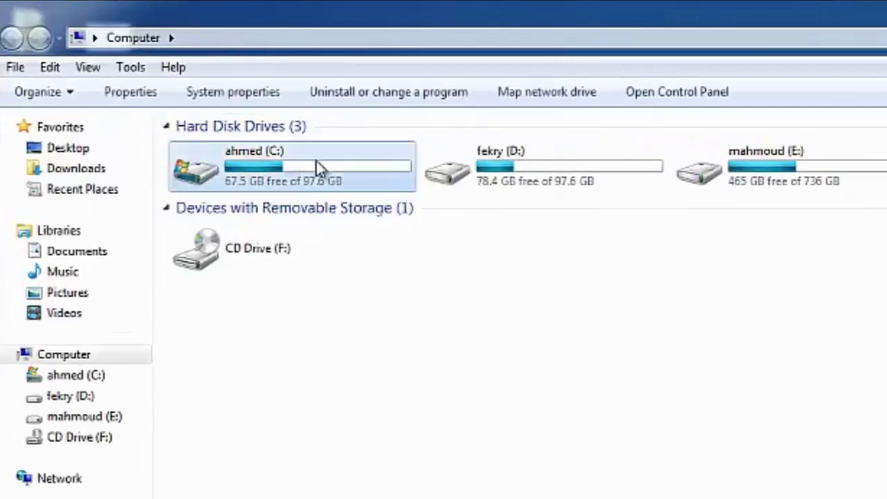
left_click(505, 176)
left_click(708, 172)
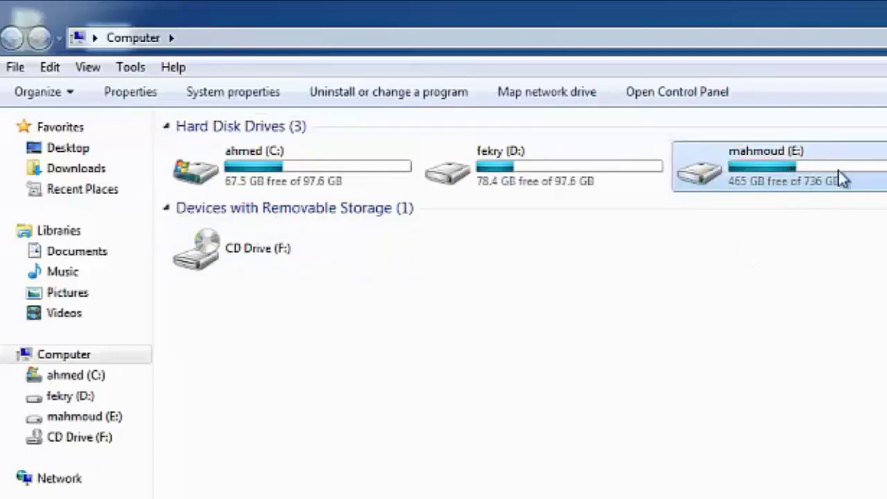
double_click(777, 166)
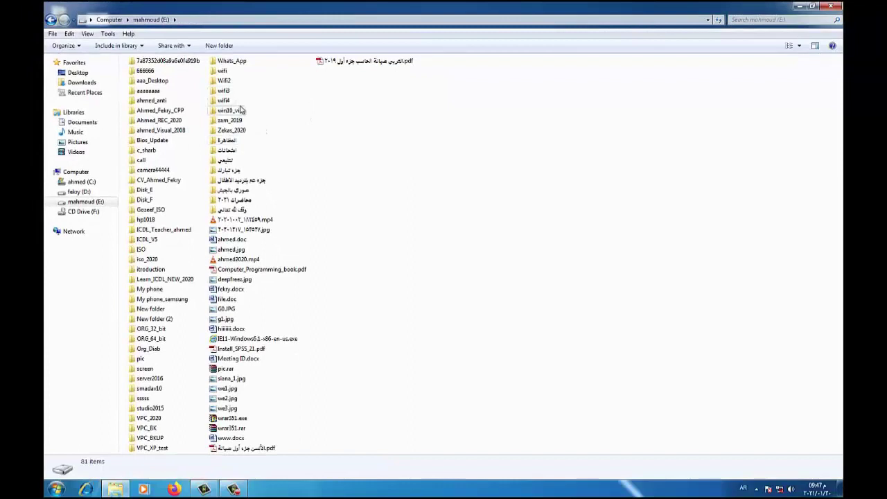
Open the folder ending in REC_2020, go back to Computer, and go forward into that folder again
double_click(157, 122)
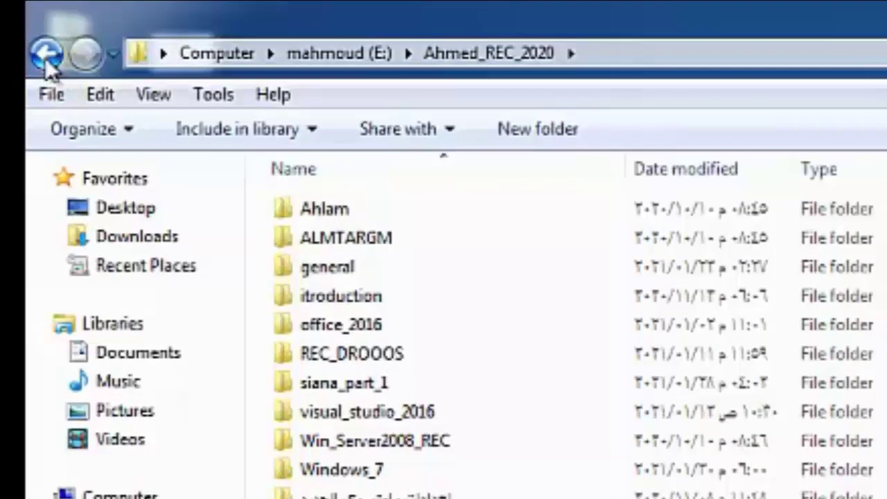
left_click(46, 53)
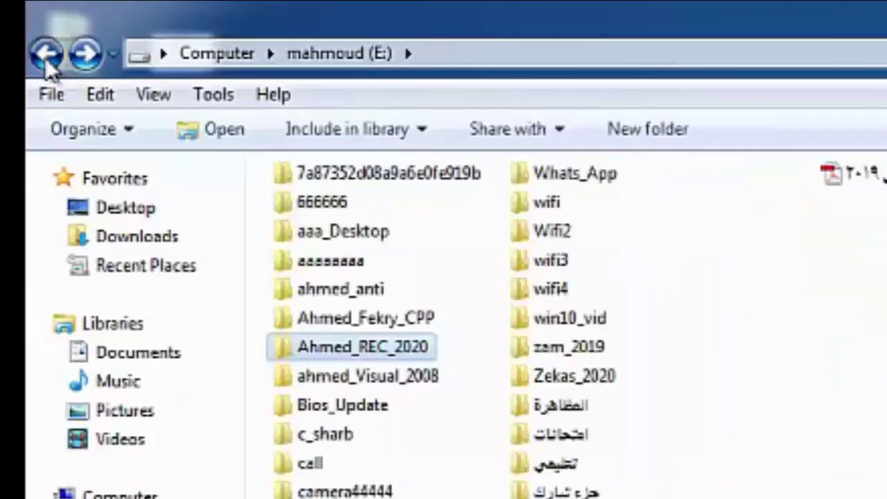
left_click(46, 54)
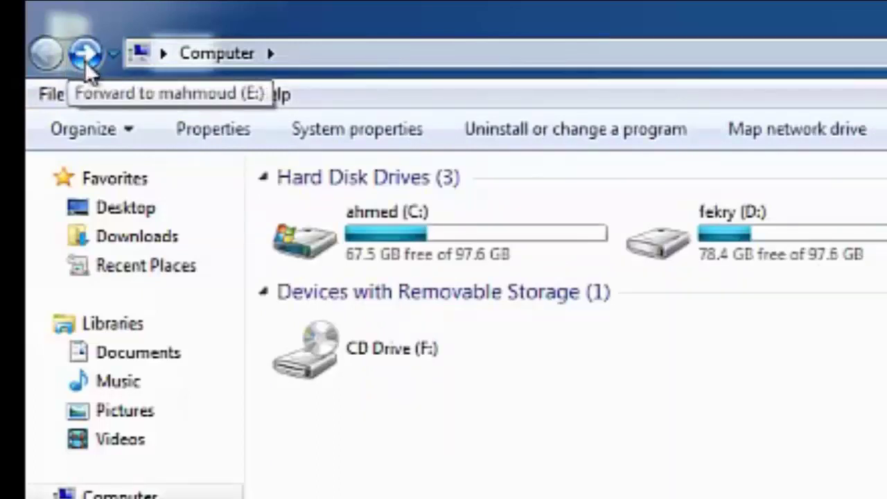
left_click(84, 55)
left_click(85, 56)
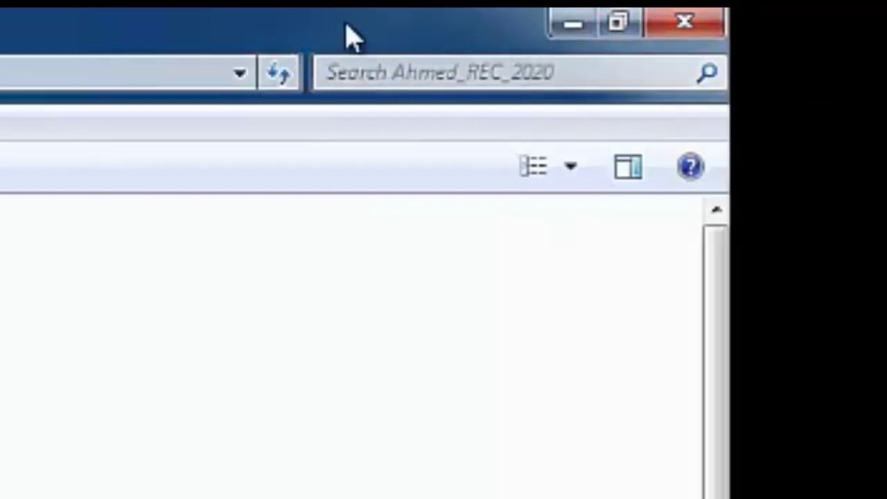
Minimize the folder window, bring it back, and restore it down from full screen to its smaller size
left_click(581, 35)
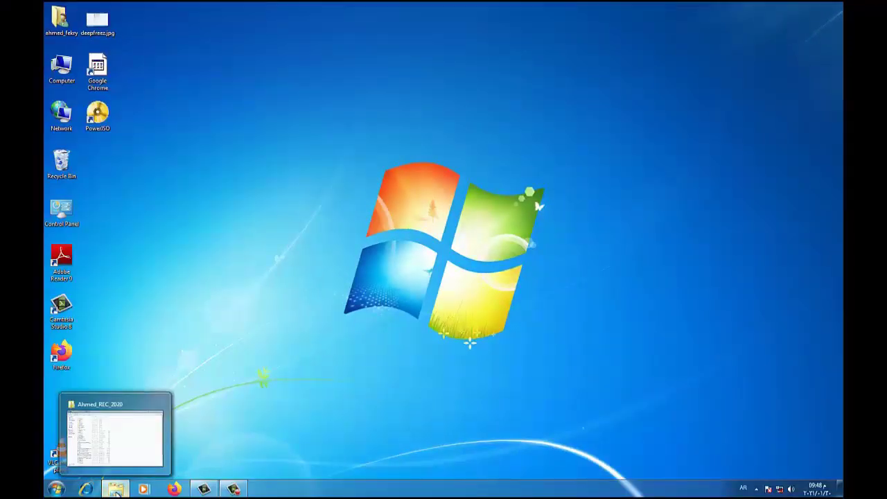
left_click(116, 491)
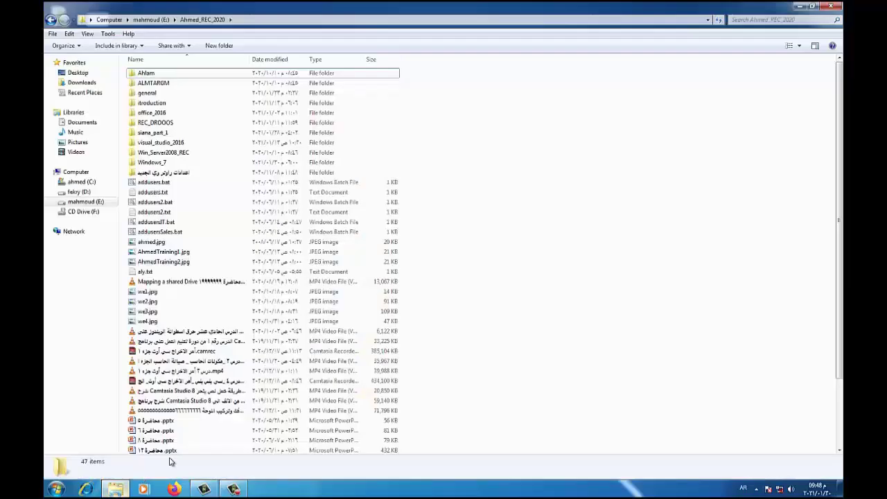
left_click(812, 8)
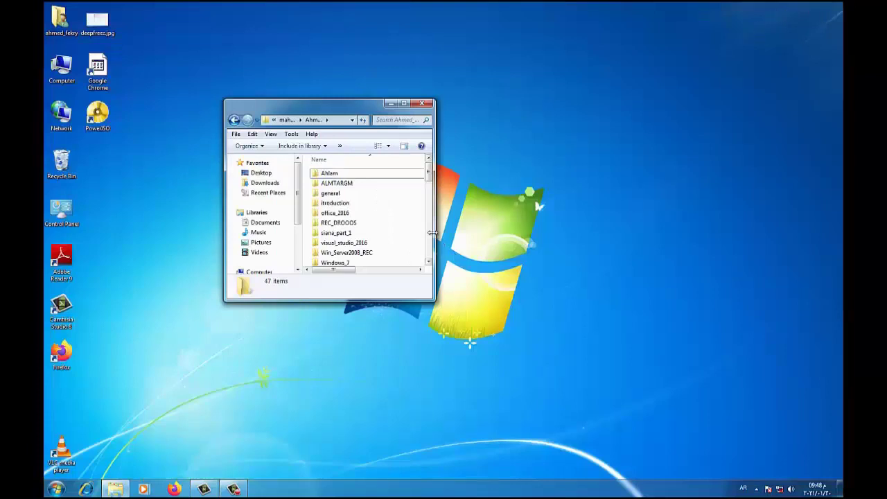
Widen the reduced folder window by its right edge, maximize it and close it
left_click_drag(432, 233, 510, 232)
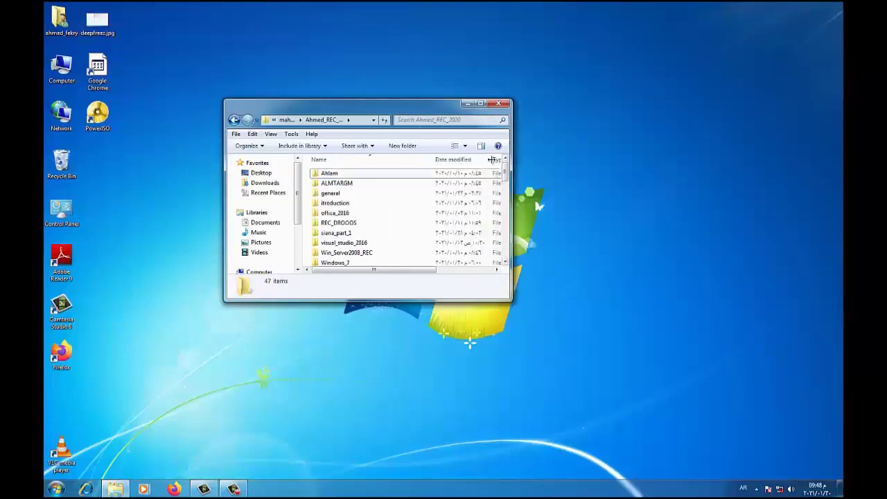
left_click(484, 105)
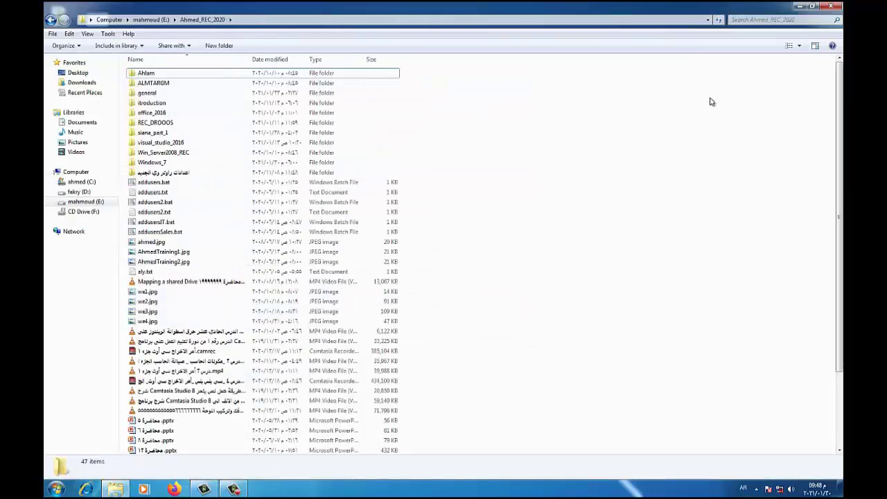
left_click(836, 8)
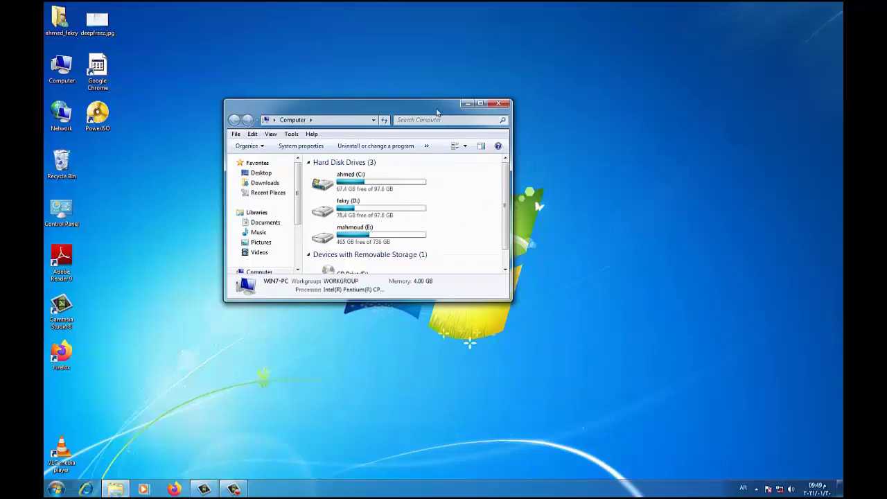
Move the Computer window up and to the right, and resize it by dragging its borders outward
left_click_drag(427, 110, 486, 70)
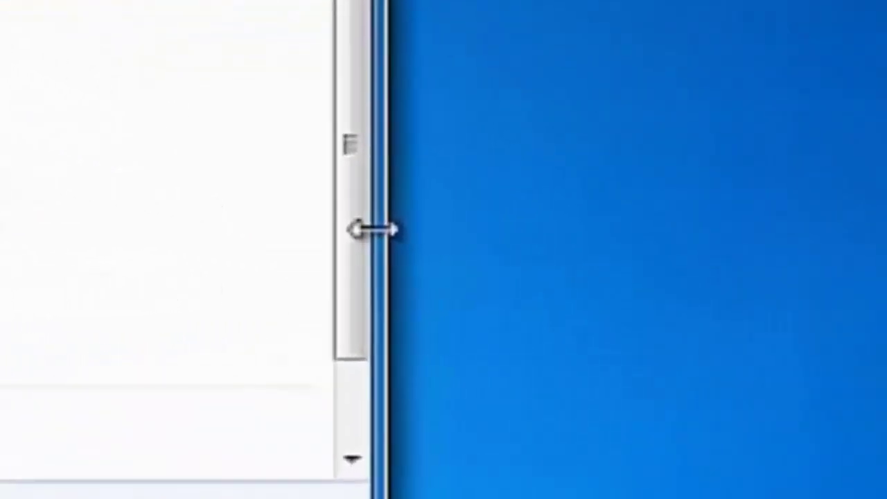
left_click_drag(372, 230, 812, 206)
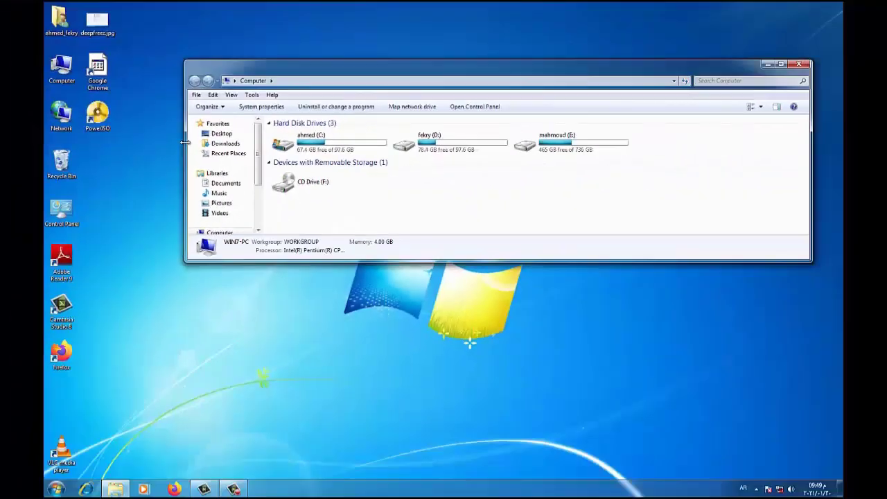
left_click_drag(413, 61, 410, 16)
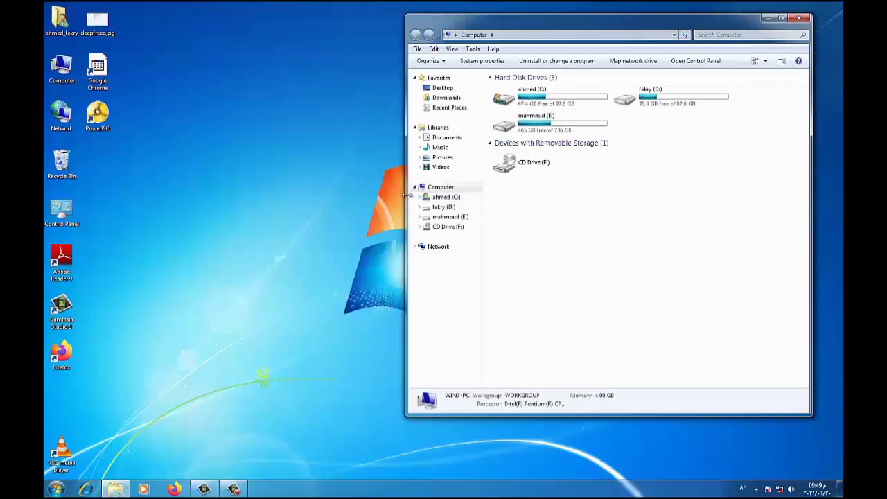
Shrink the Computer window by its left and bottom borders, and move the smaller window to the left across the desktop
left_click_drag(408, 195, 451, 204)
left_click_drag(516, 416, 516, 189)
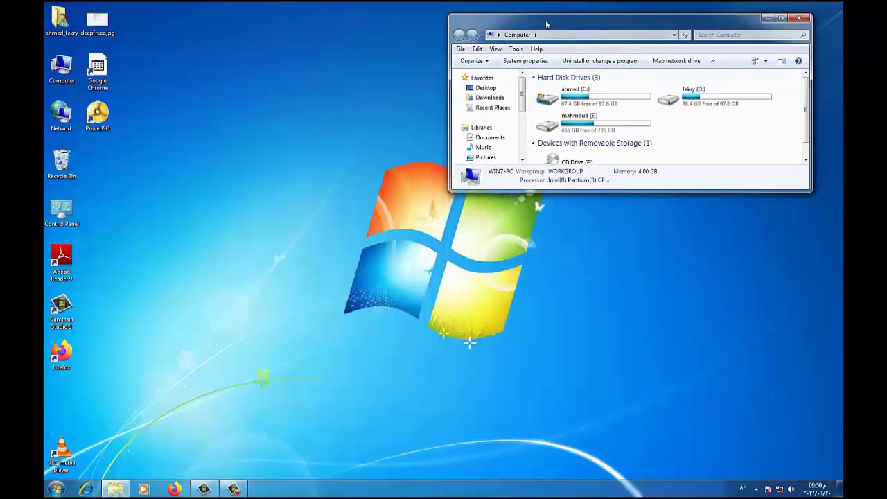
left_click_drag(546, 24, 342, 46)
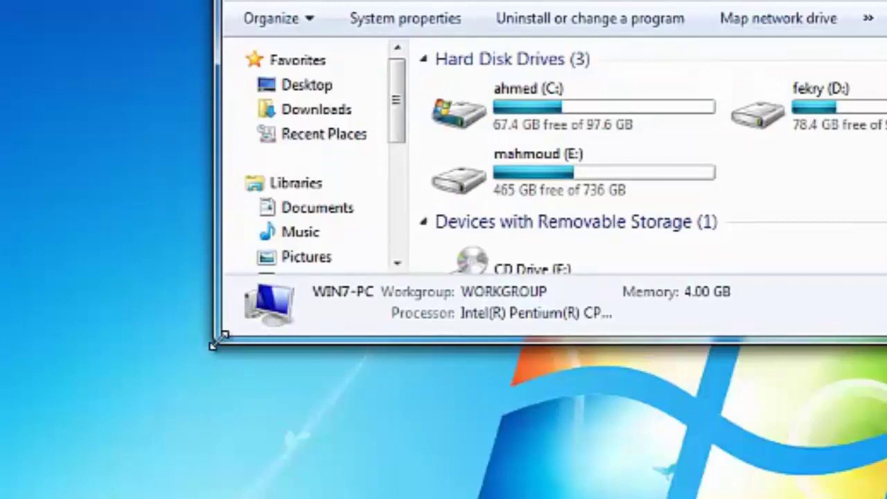
Resize the Computer window by its lower-left, lower-right and upper-right corners, and move it toward the middle of the desktop
left_click_drag(212, 345, 96, 331)
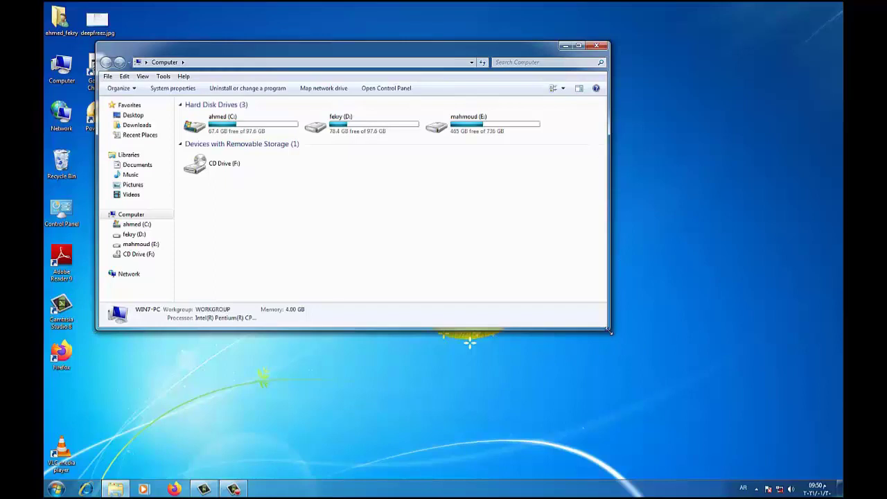
left_click_drag(610, 331, 684, 459)
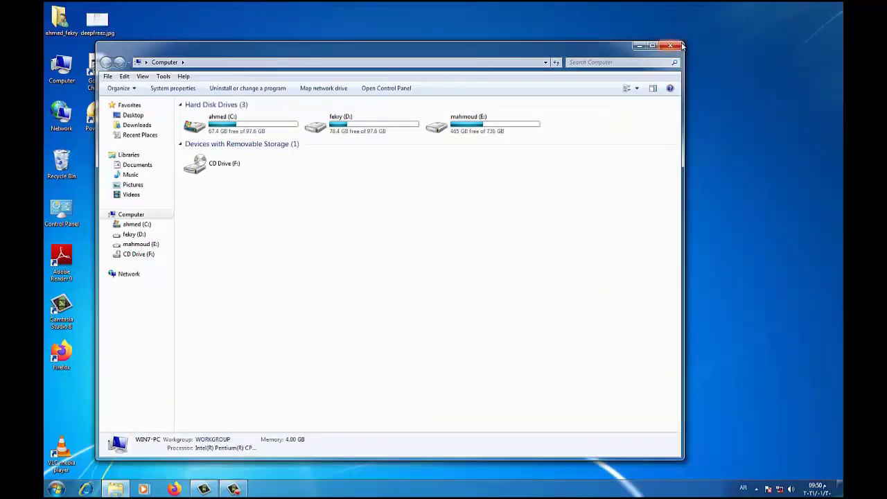
left_click_drag(683, 40, 485, 122)
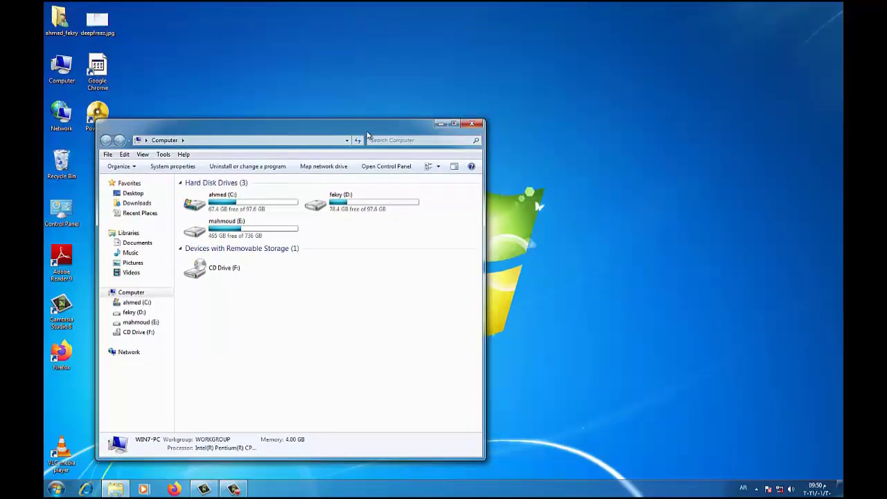
left_click_drag(368, 133, 484, 102)
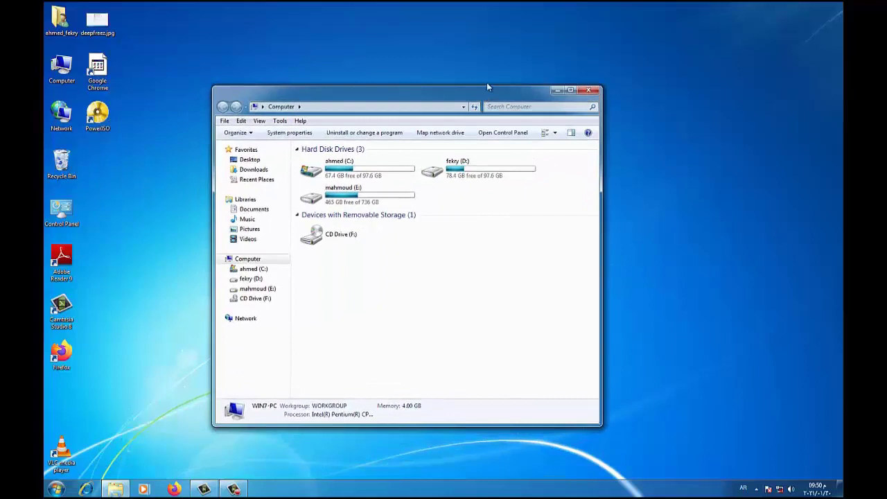
Maximize the Computer window using its title bar, restore it to its smaller size, and shift it slightly upward
double_click(419, 97)
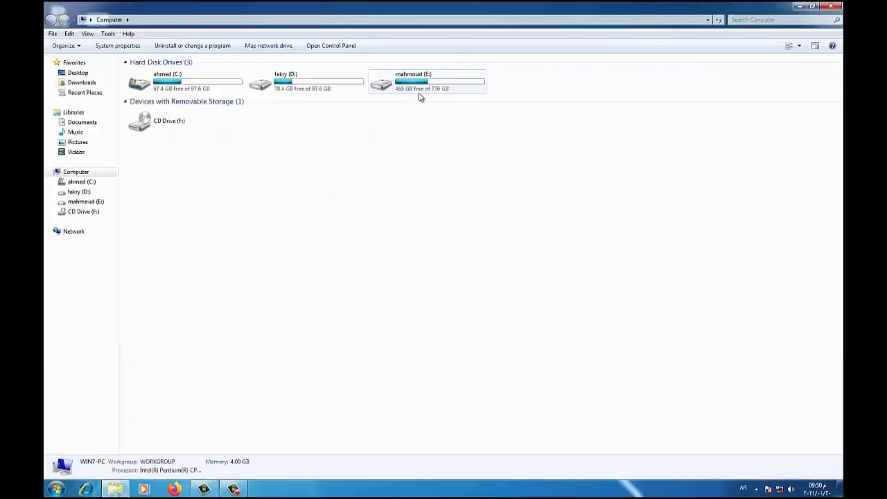
double_click(470, 11)
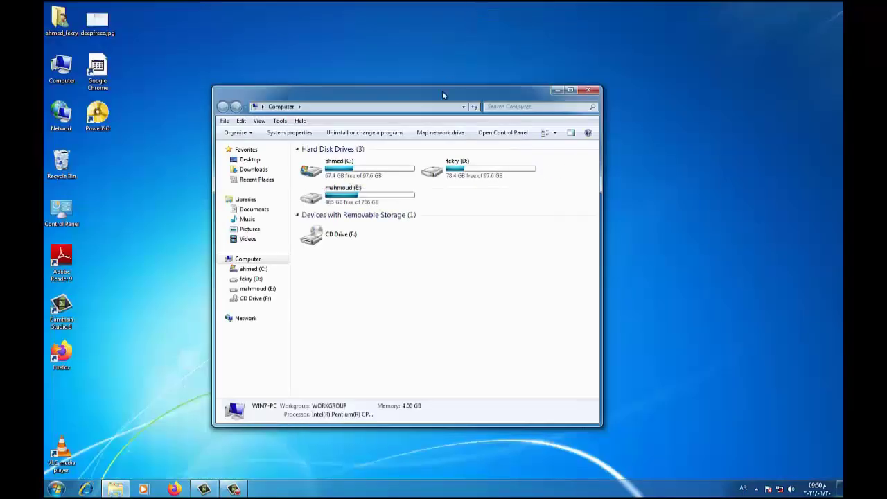
left_click_drag(441, 91, 441, 79)
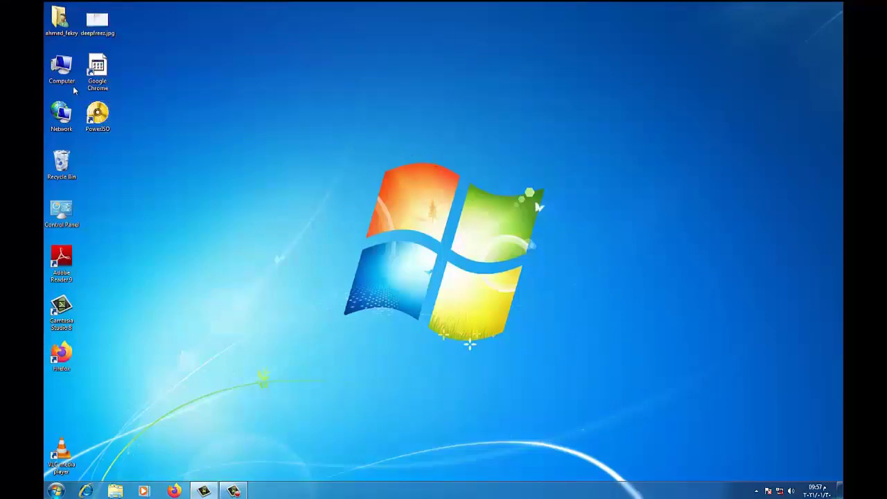
Open the E: drive from Computer and display its contents as extra large icons
double_click(62, 69)
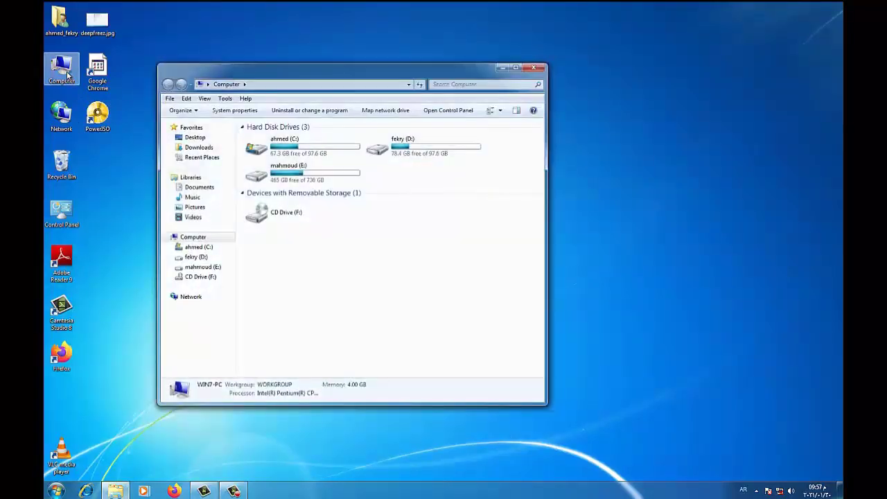
double_click(299, 173)
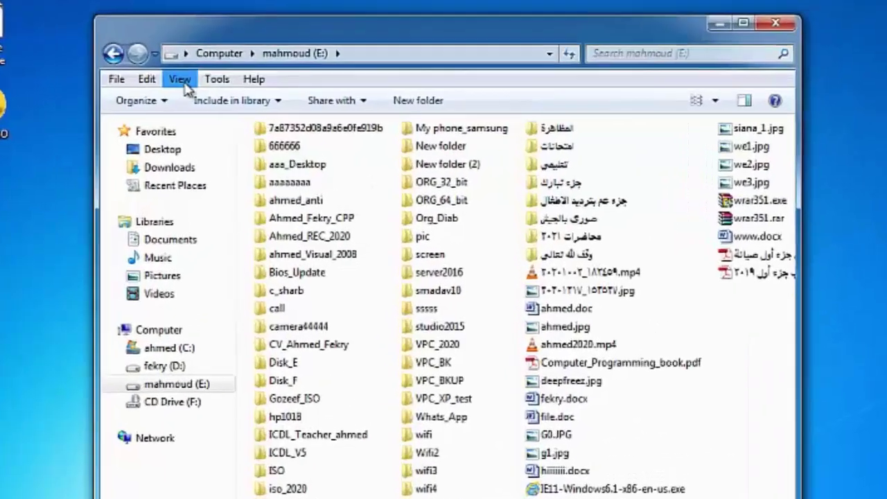
left_click(205, 98)
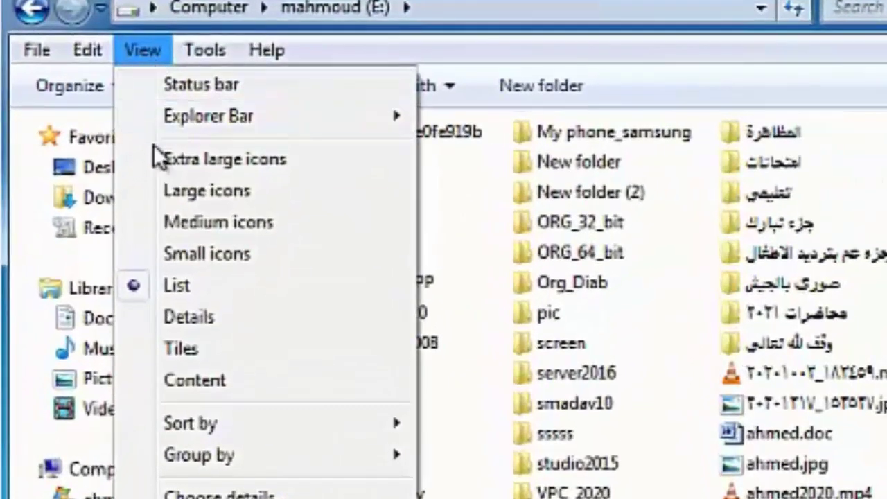
left_click(220, 159)
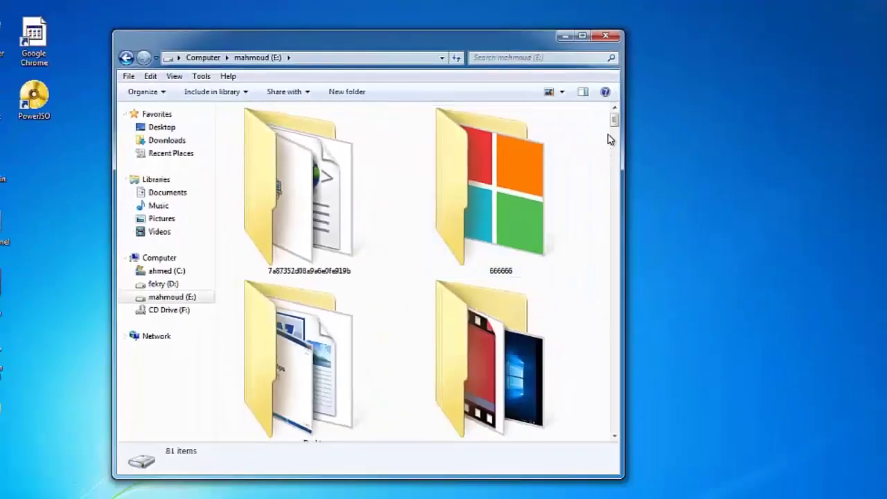
Look through the E: drive's extra large icons in both directions and return to the first folders
left_click_drag(613, 123, 614, 131)
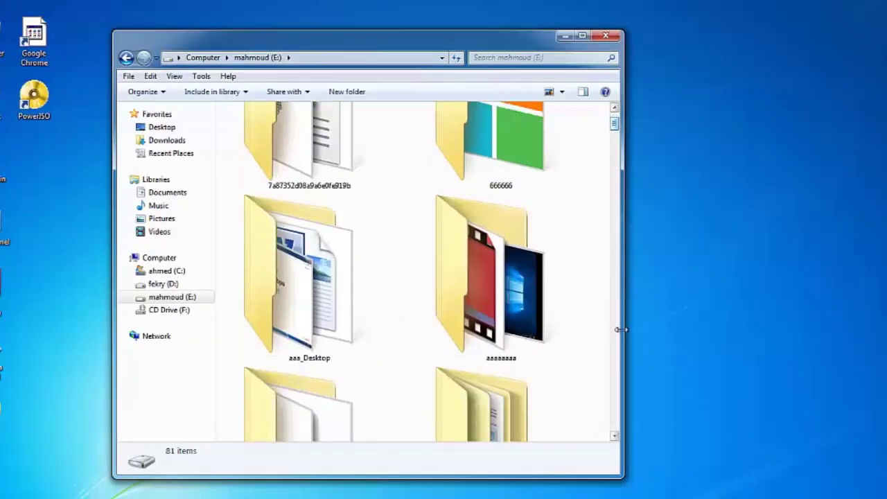
left_click(615, 436)
left_click_drag(615, 438, 615, 438)
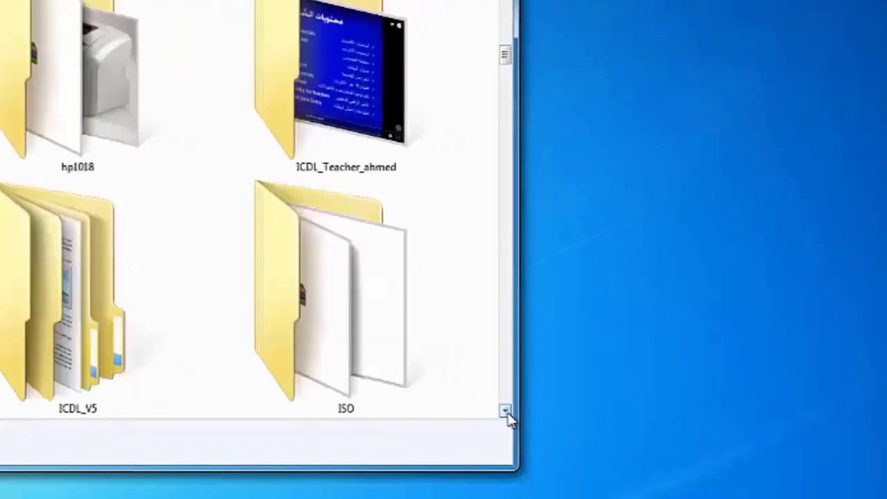
left_click_drag(506, 413, 505, 413)
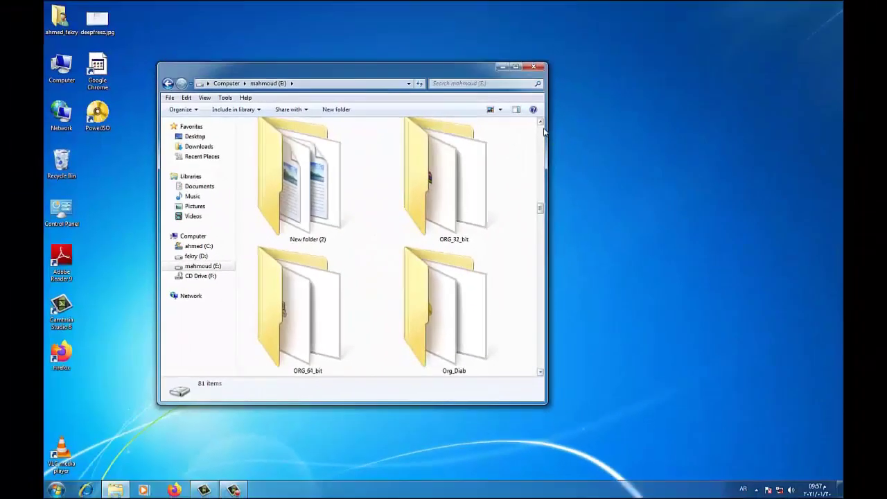
left_click_drag(541, 122, 541, 122)
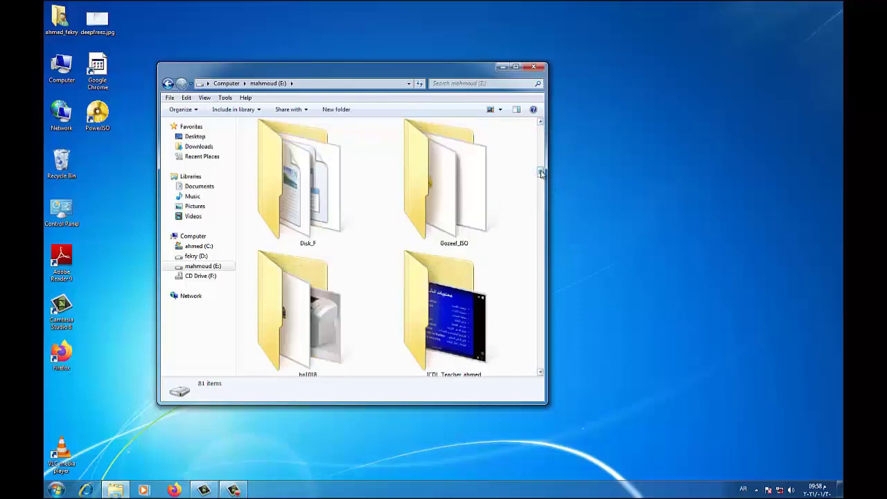
left_click_drag(542, 173, 540, 130)
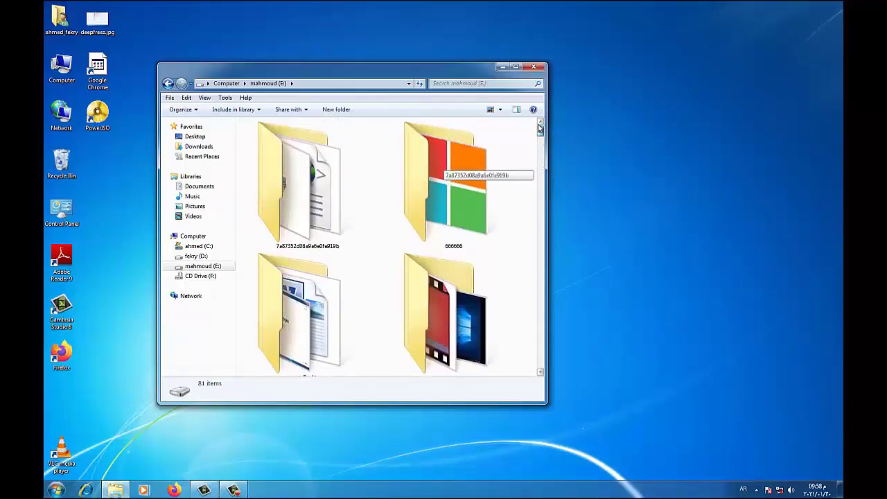
Change the E: drive's view to Large icons and look through its folders
left_click(206, 99)
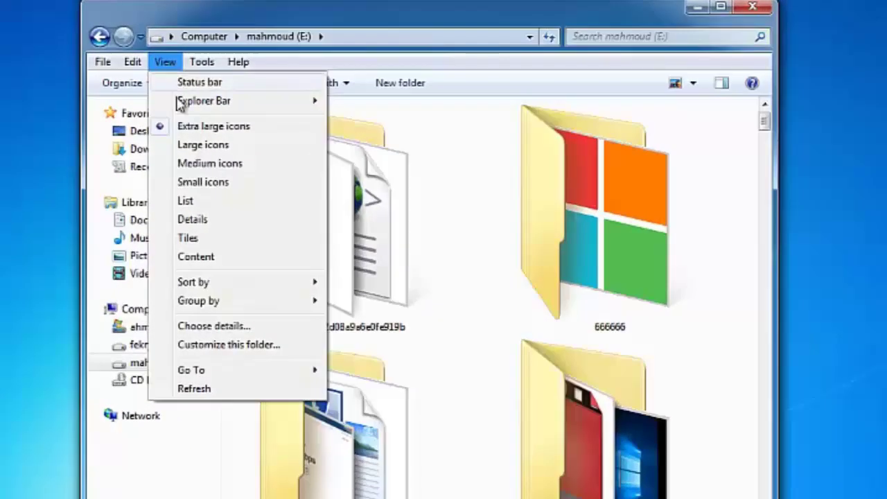
left_click(193, 147)
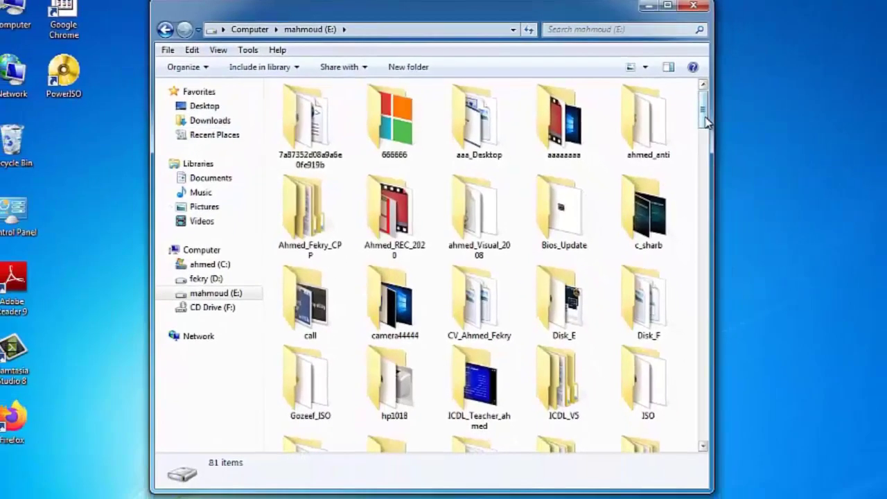
left_click_drag(765, 149, 768, 175)
left_click_drag(708, 142, 714, 97)
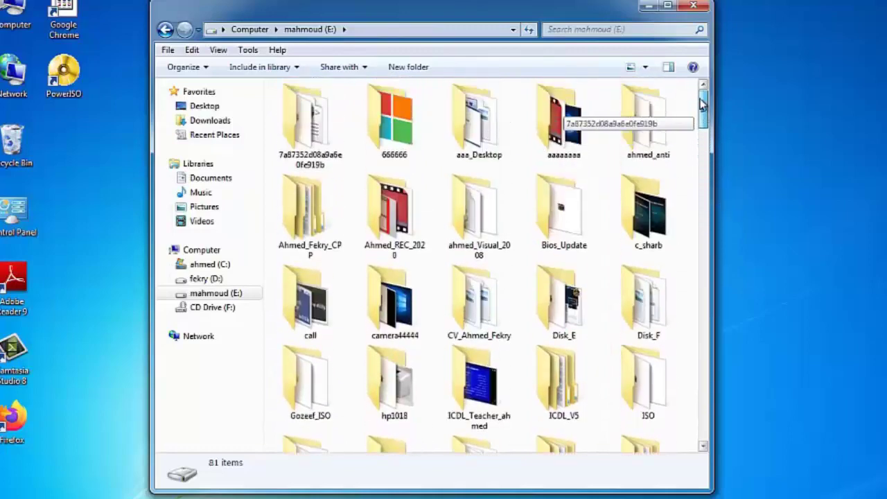
Change the E: drive's view to Medium icons and check how its folders are arranged
left_click(219, 51)
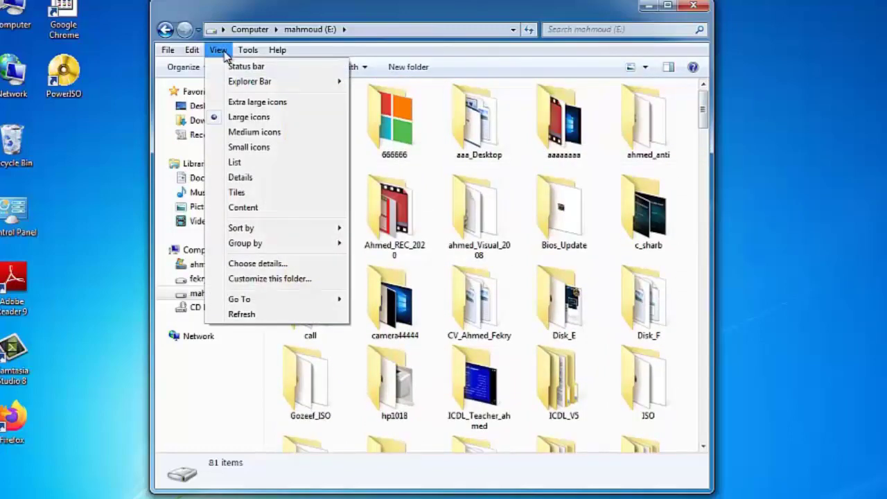
left_click(254, 132)
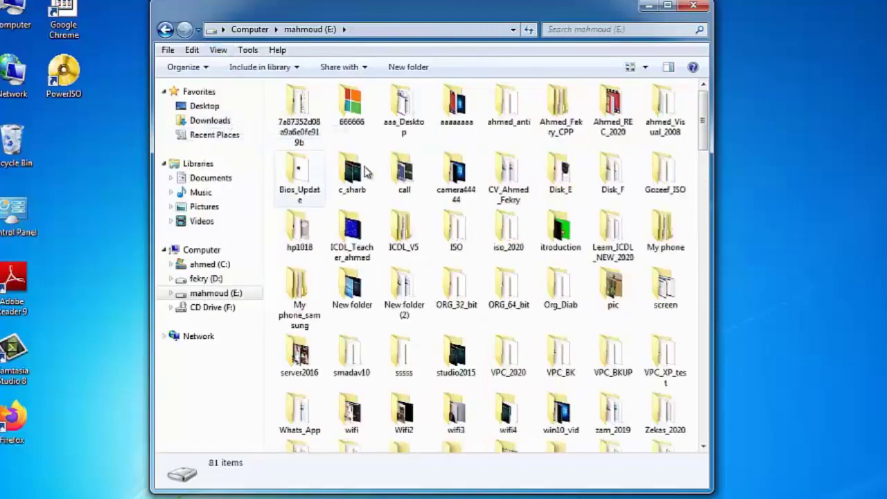
mouse_move(702, 125)
left_mouse_down()
mouse_move(700, 191)
mouse_move(697, 119)
left_mouse_up()
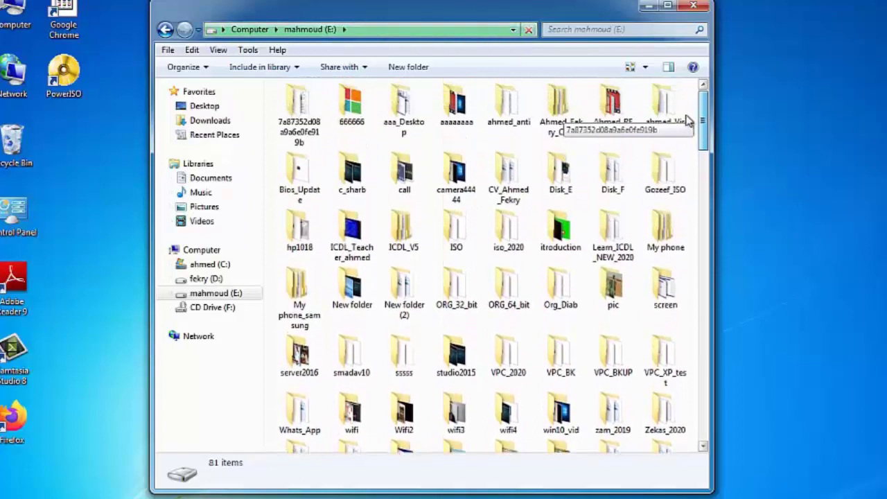
Show the E: drive's contents as Small icons, look through them, and change the view to List
left_click(219, 50)
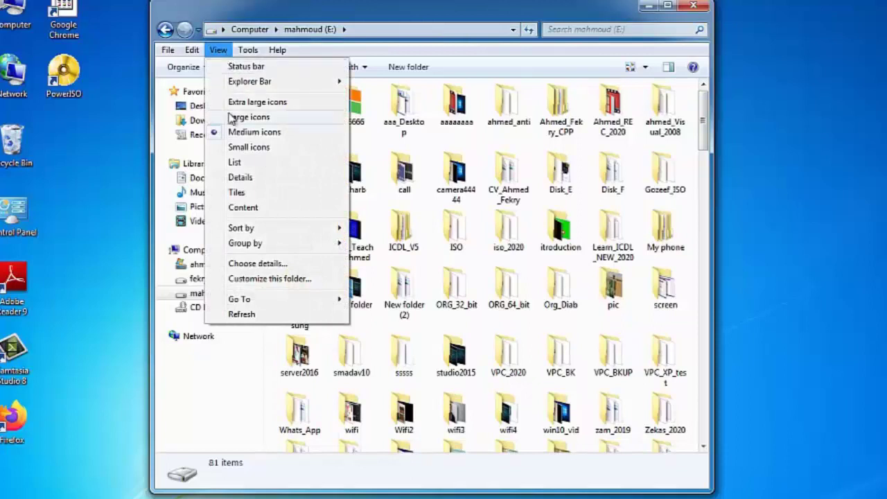
left_click(257, 148)
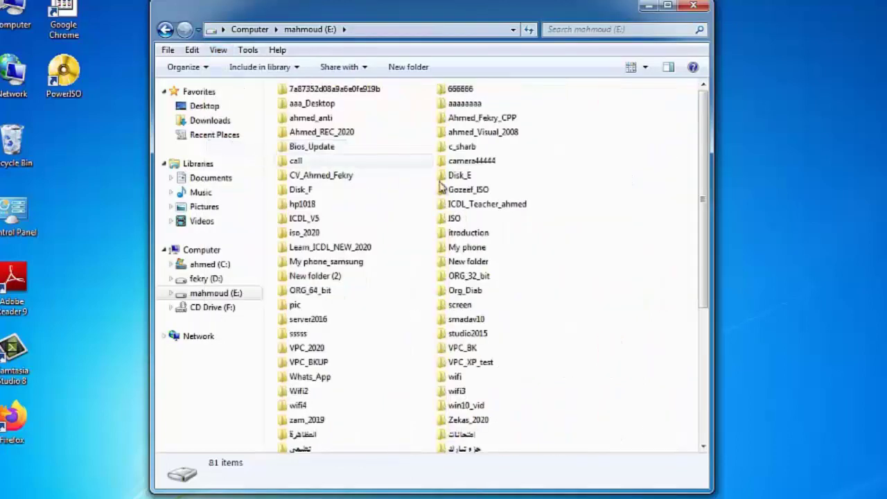
left_click_drag(703, 132, 702, 159)
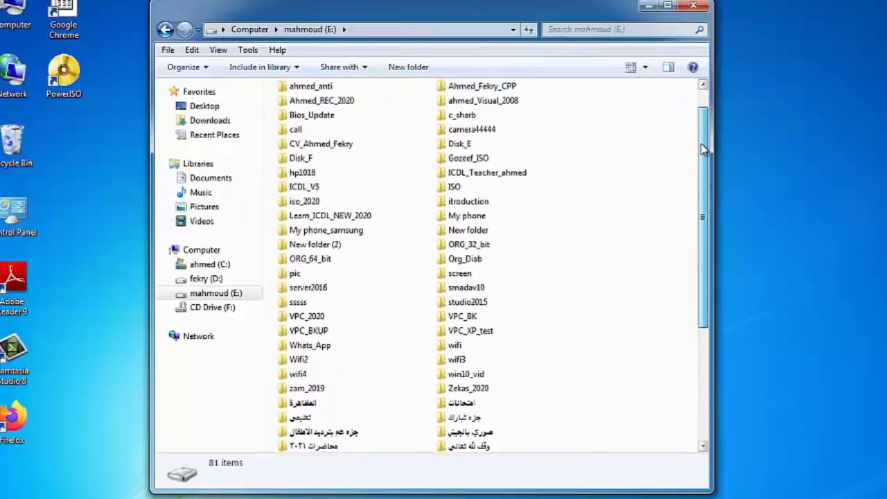
left_click(226, 53)
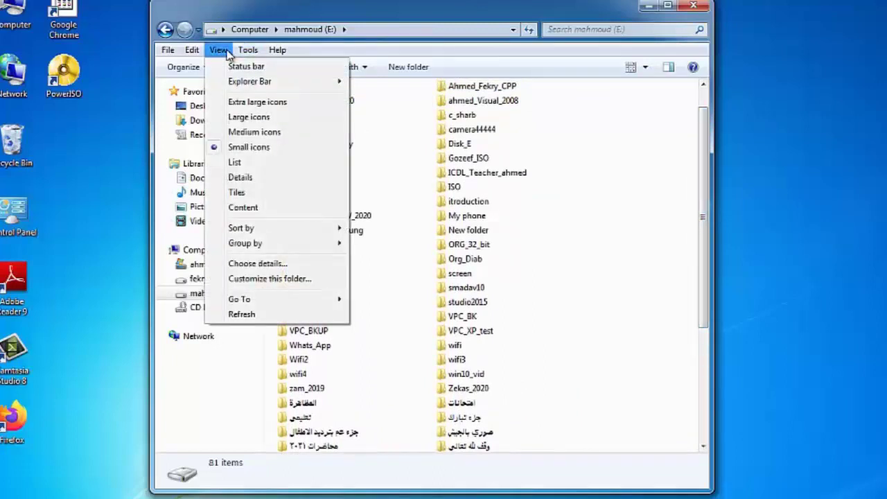
left_click(235, 162)
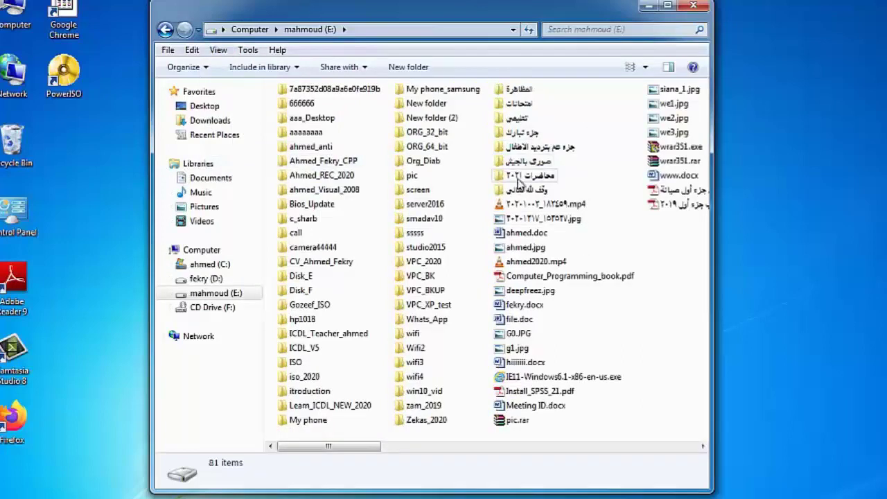
Switch the E: drive's view to Details and look over the name, date modified, type and size of its folders and files
left_click(217, 54)
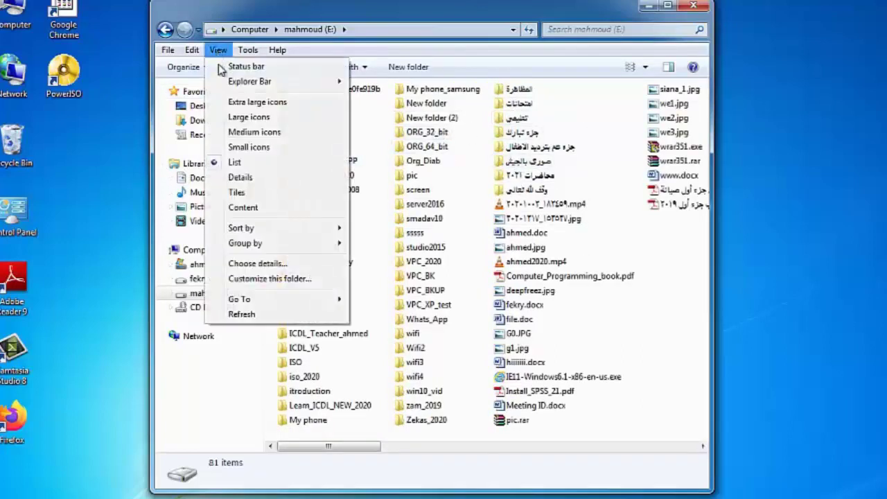
left_click(239, 178)
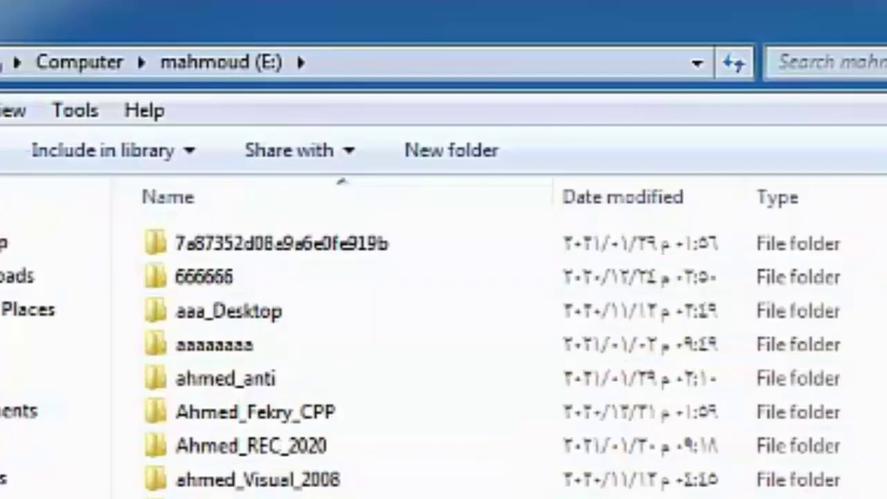
scroll(515, 356, "down", 20)
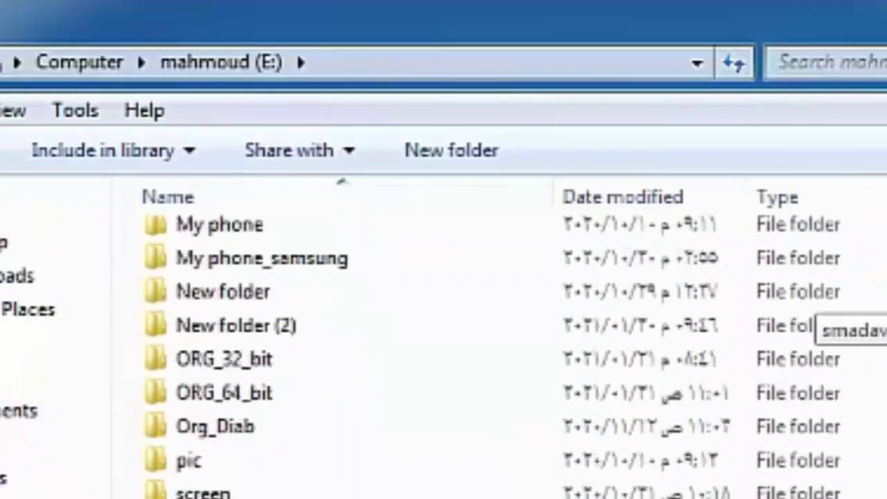
scroll(515, 356, "up", 15)
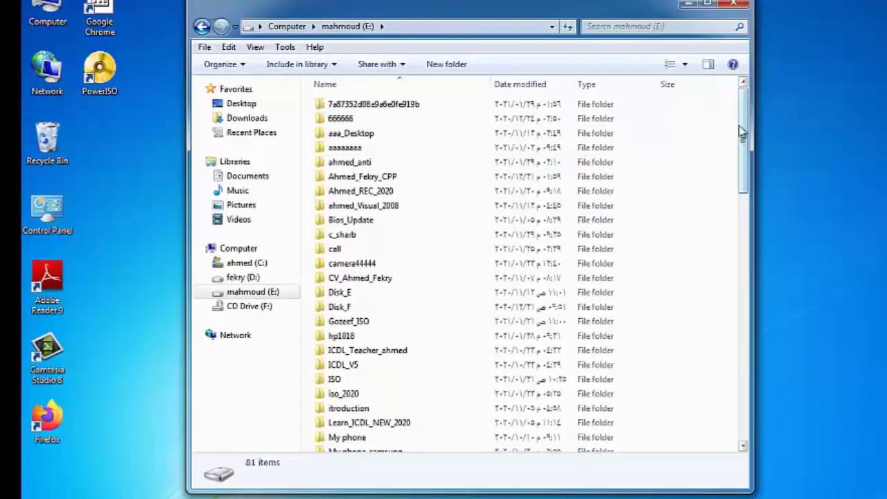
left_click_drag(745, 126, 746, 97)
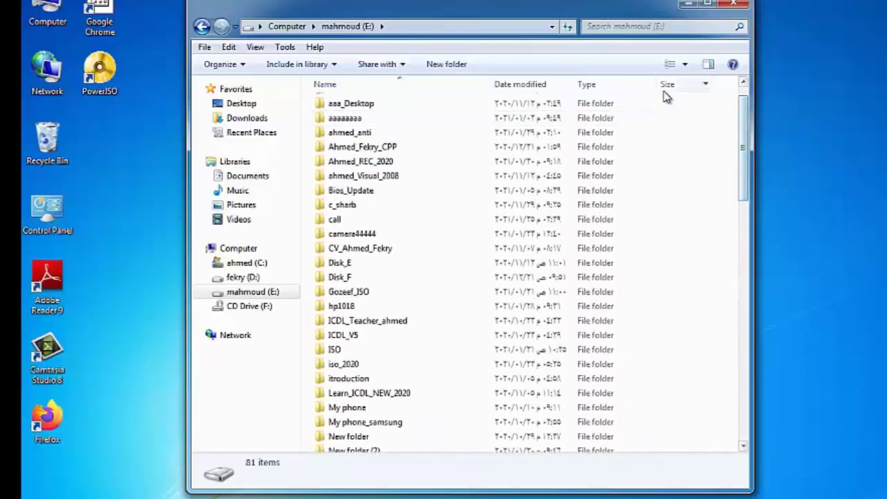
left_click_drag(743, 142, 749, 305)
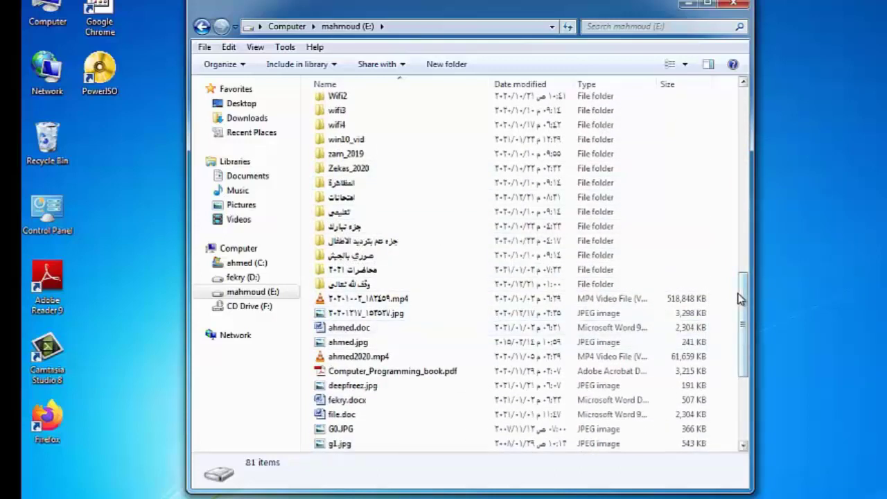
Change the E: drive's view to Tiles and look through its folders
scroll(742, 292, "up", 15)
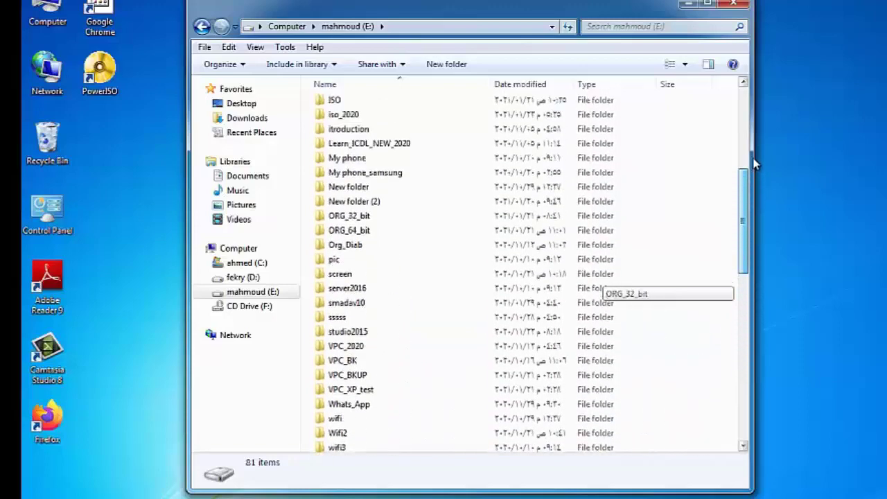
left_click(255, 47)
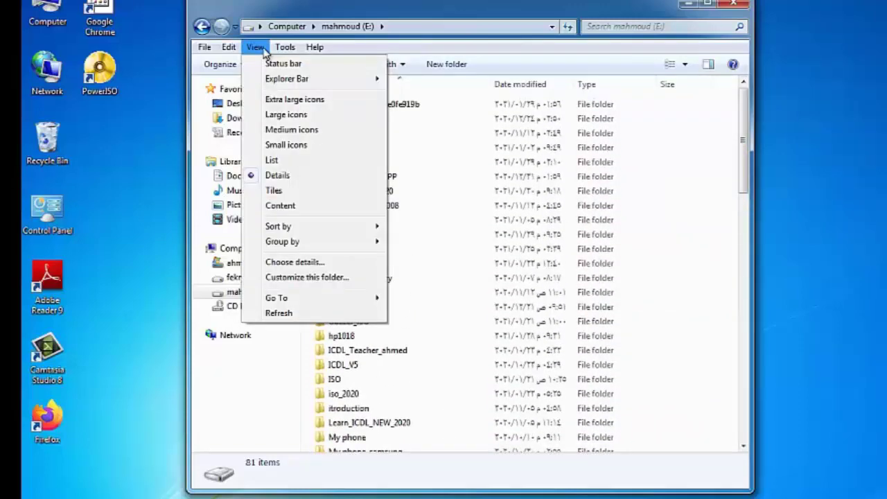
left_click(274, 192)
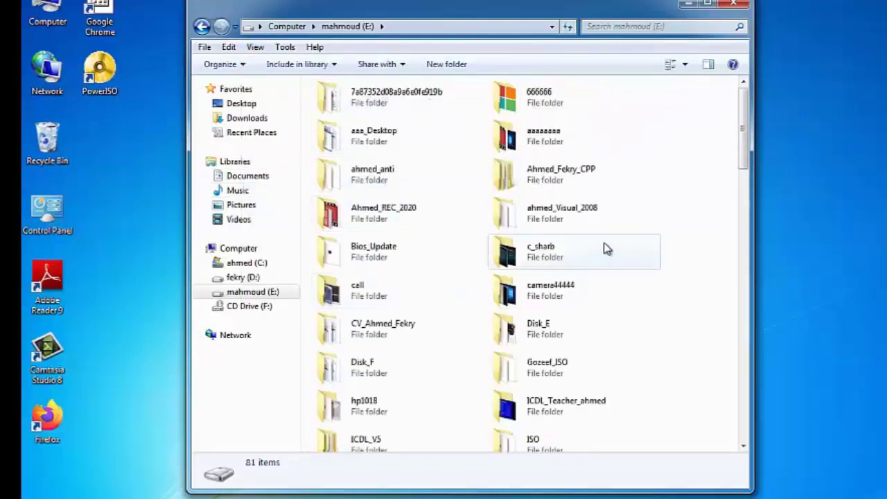
mouse_move(747, 145)
left_mouse_down()
mouse_move(742, 251)
mouse_move(758, 281)
mouse_move(759, 335)
mouse_move(738, 151)
left_mouse_up()
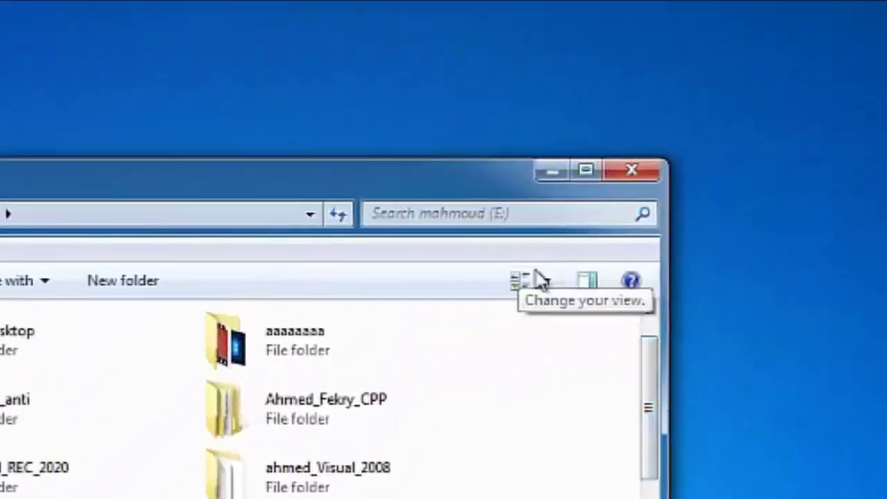
Examine the change-your-view choices from Extra Large Icons to Content without choosing a different one
left_click(545, 280)
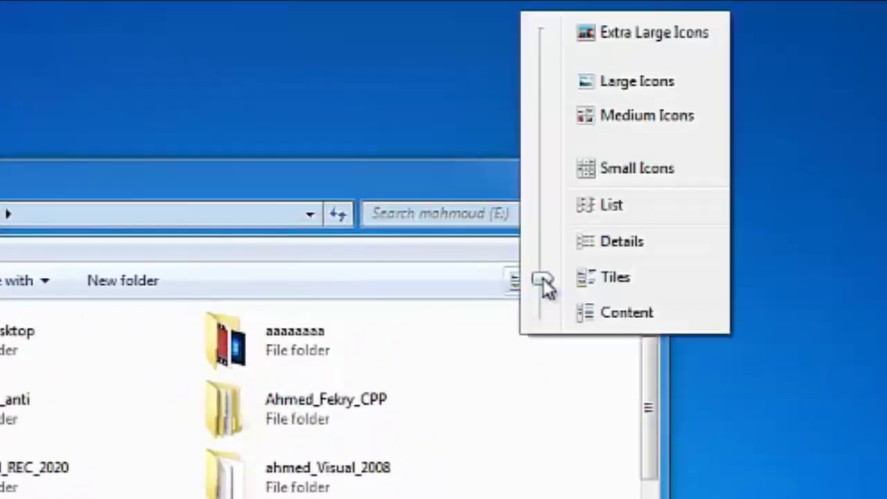
left_click(471, 172)
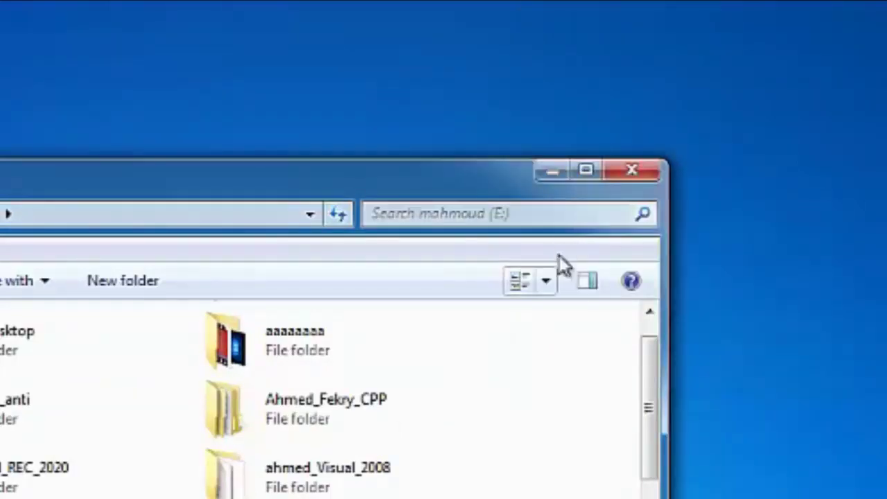
left_click(545, 281)
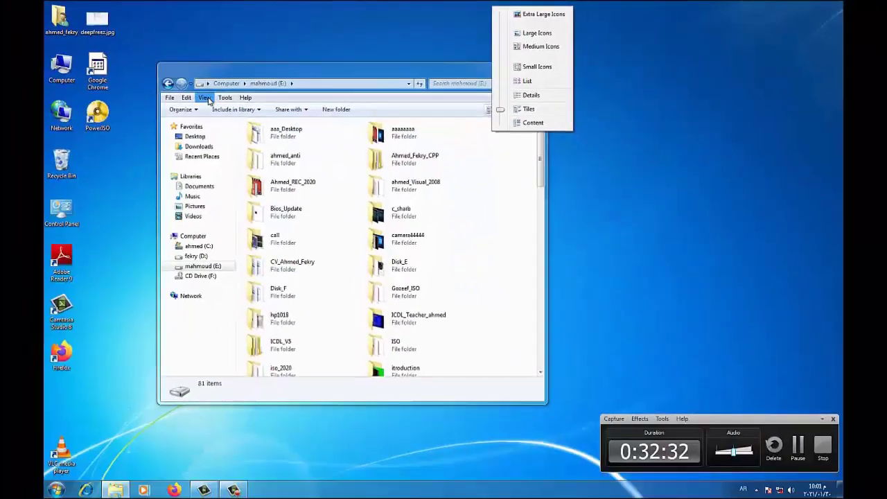
Sort the E: drive's contents by Name in descending order and maximize the window
left_click(21, 163)
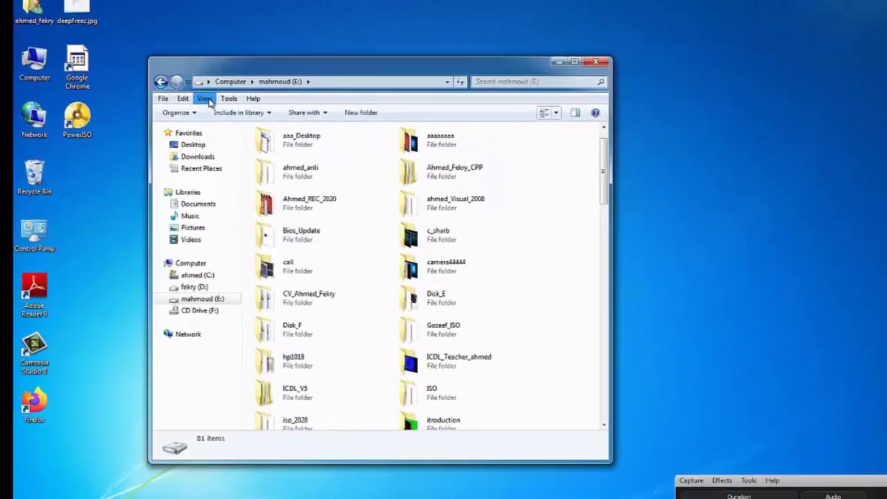
left_click(21, 163)
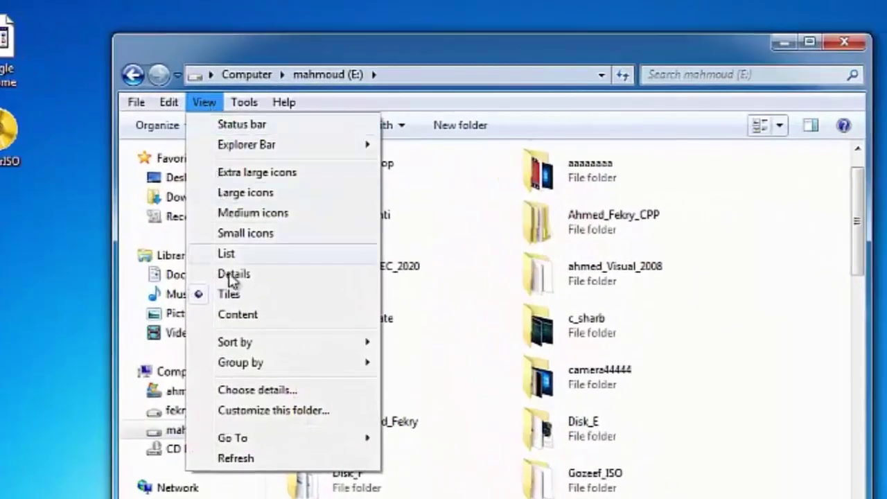
mouse_move(238, 344)
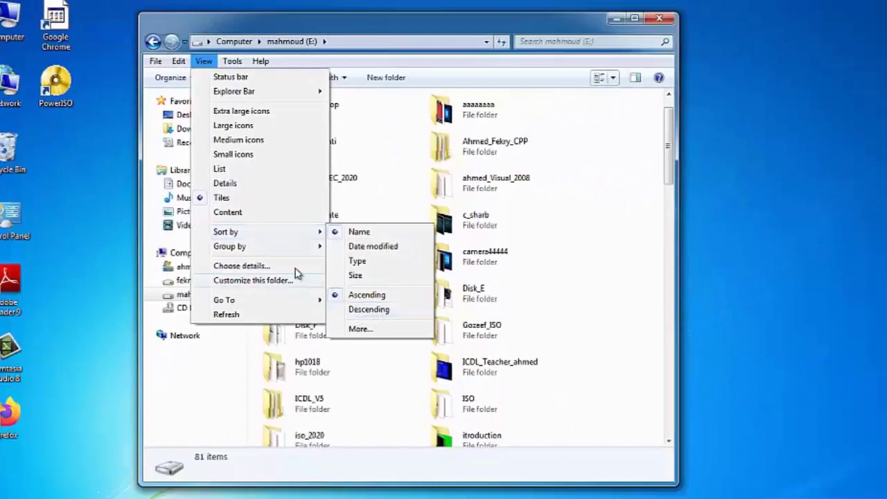
left_click(360, 232)
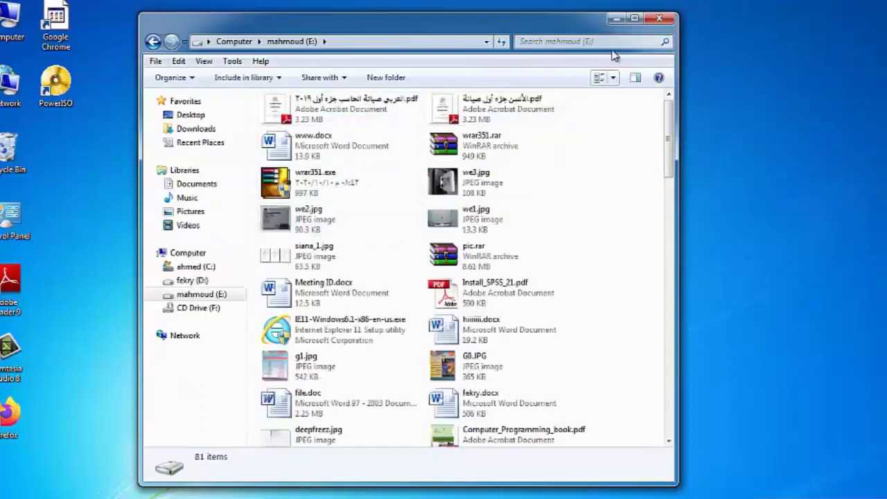
left_click(634, 18)
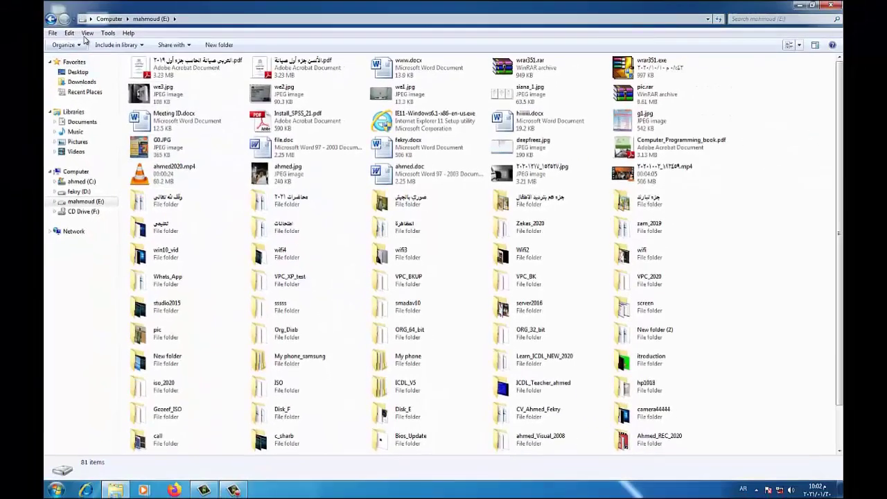
Re-sort the E: drive's tiles by Name in ascending order and reverse them to descending order
left_click(88, 32)
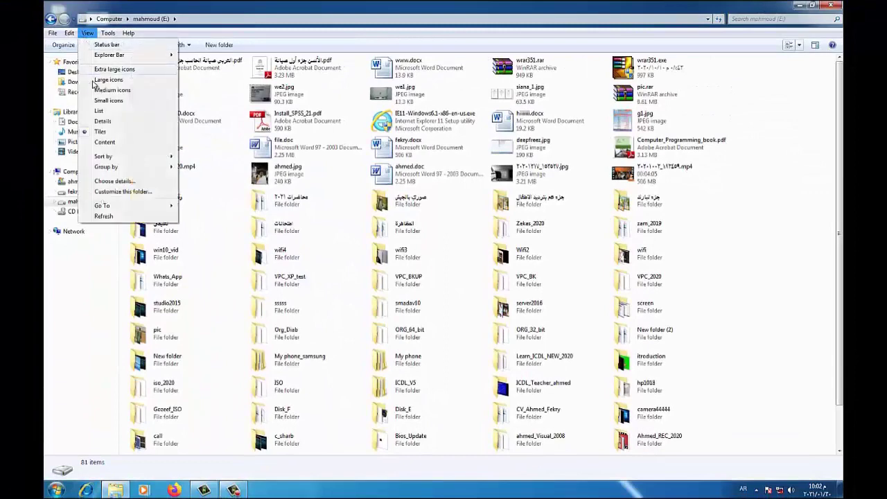
mouse_move(113, 159)
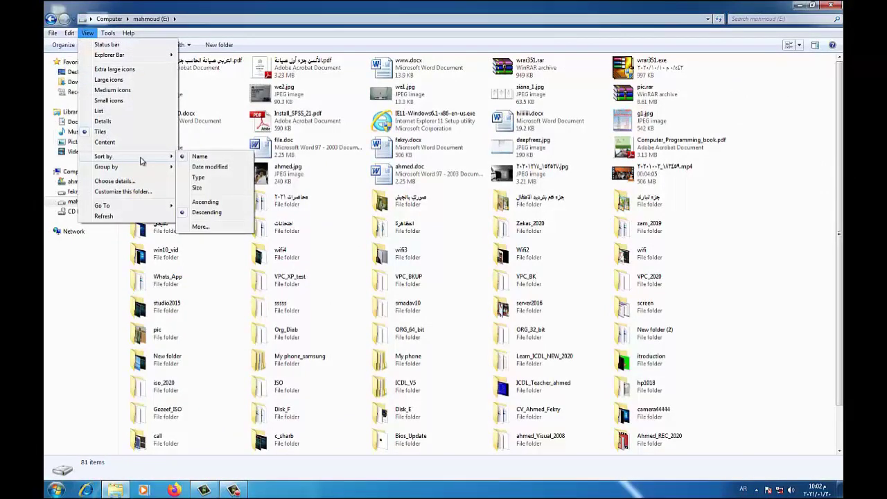
left_click(180, 159)
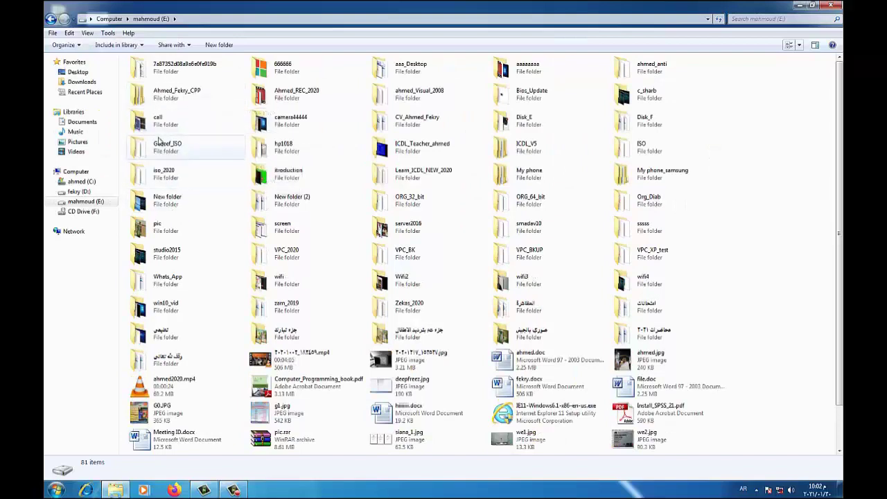
left_click(87, 33)
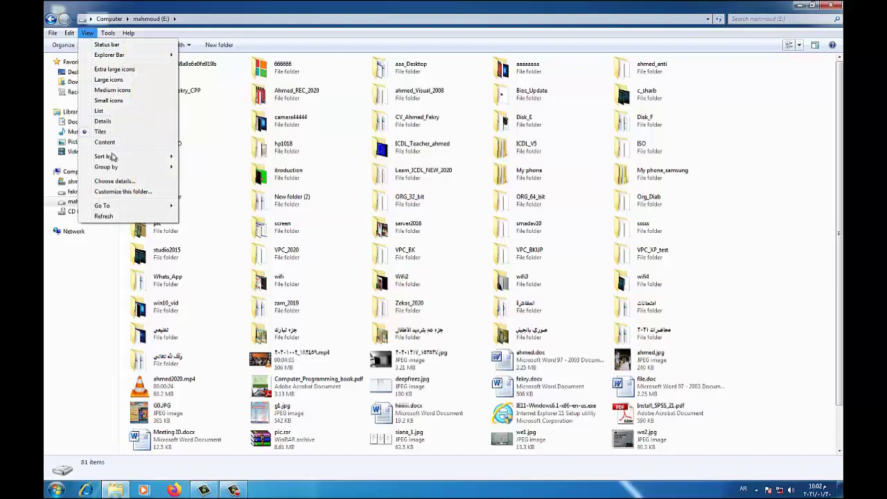
mouse_move(115, 157)
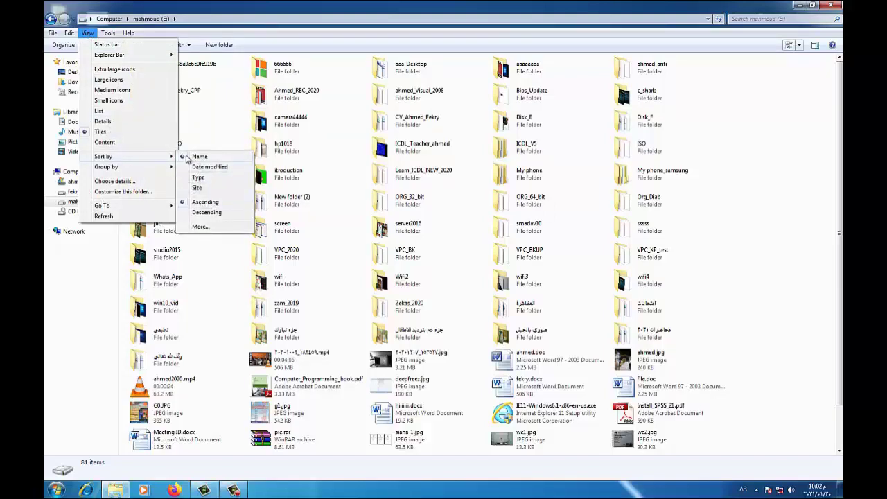
left_click(188, 157)
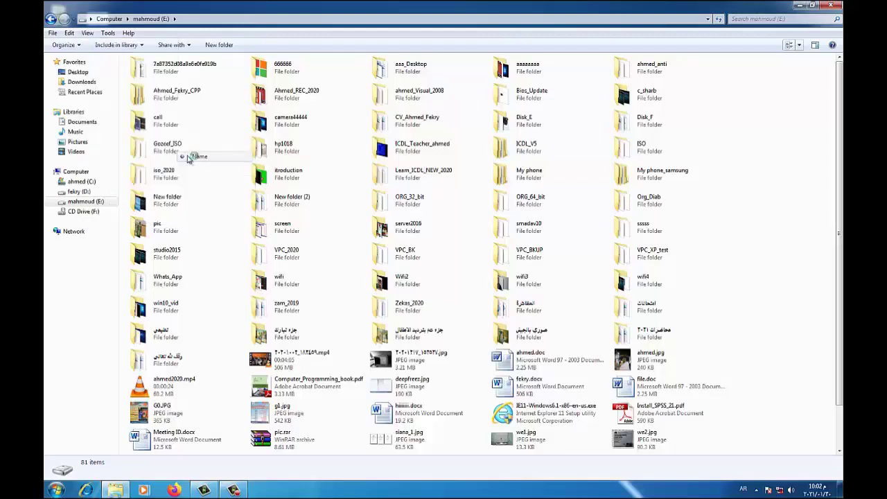
Sort the E: drive's contents by Date modified, and re-sort them by Type
left_click(86, 33)
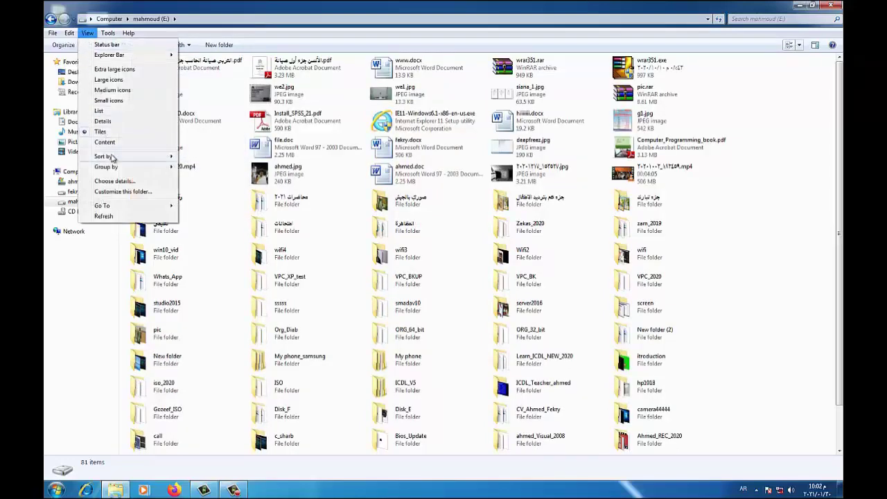
mouse_move(111, 158)
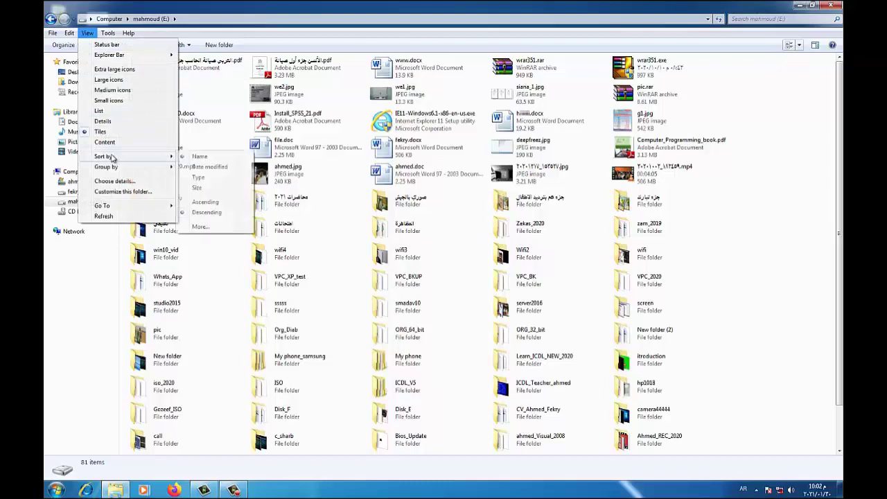
left_click(220, 168)
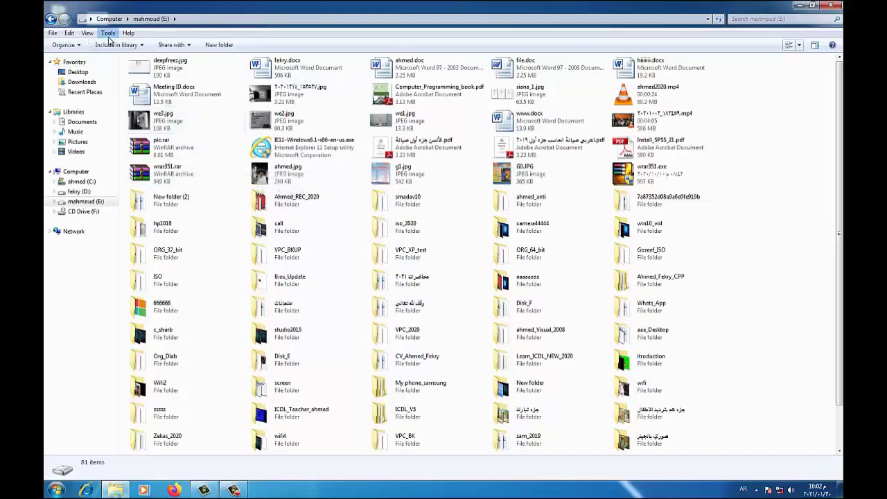
left_click(86, 34)
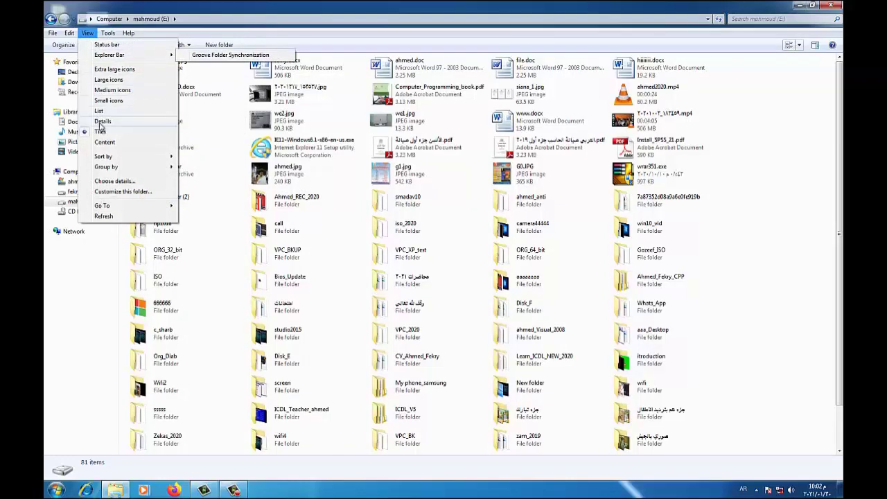
mouse_move(117, 160)
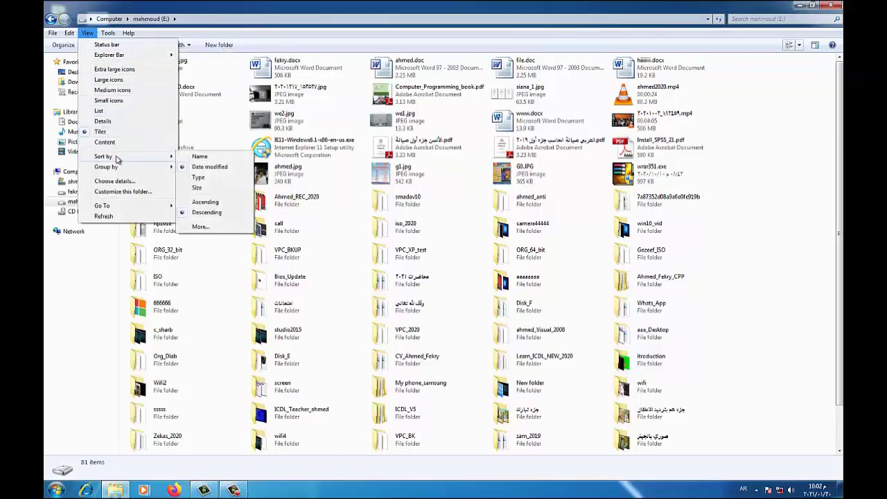
left_click(198, 178)
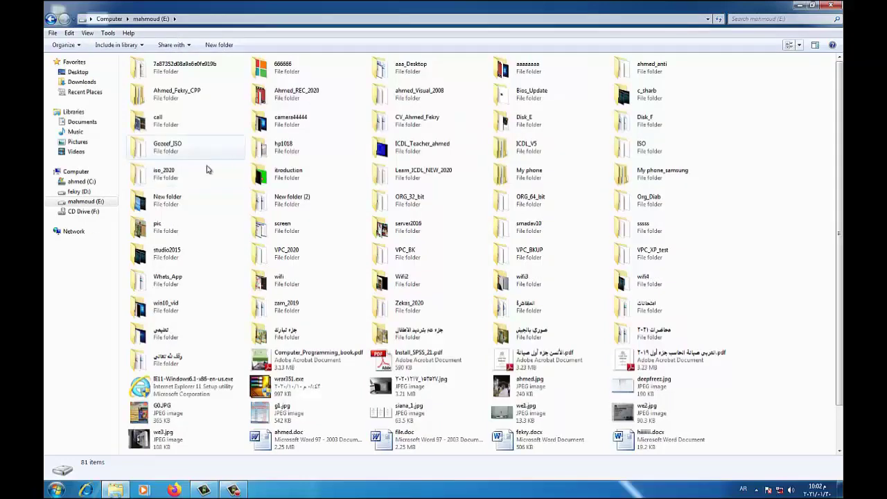
Sort the E: drive's contents by Size and switch the view to Details
left_click(87, 33)
mouse_move(113, 160)
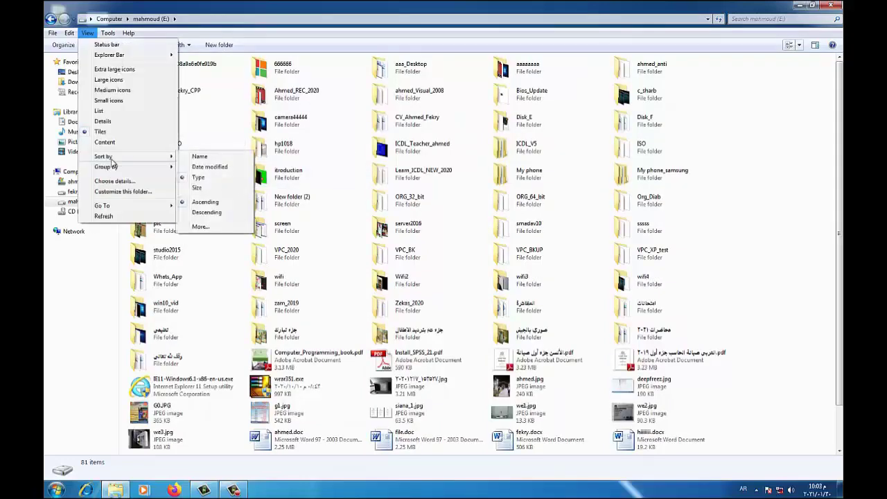
left_click(198, 188)
left_click(87, 32)
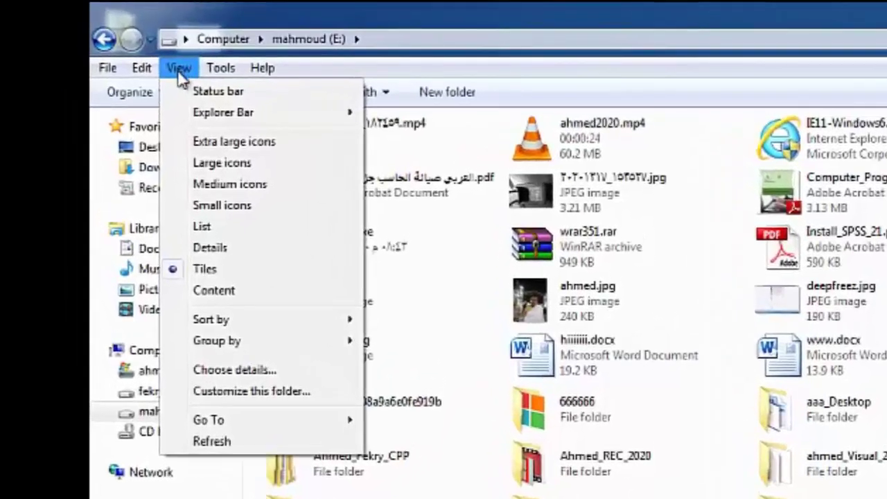
left_click(223, 253)
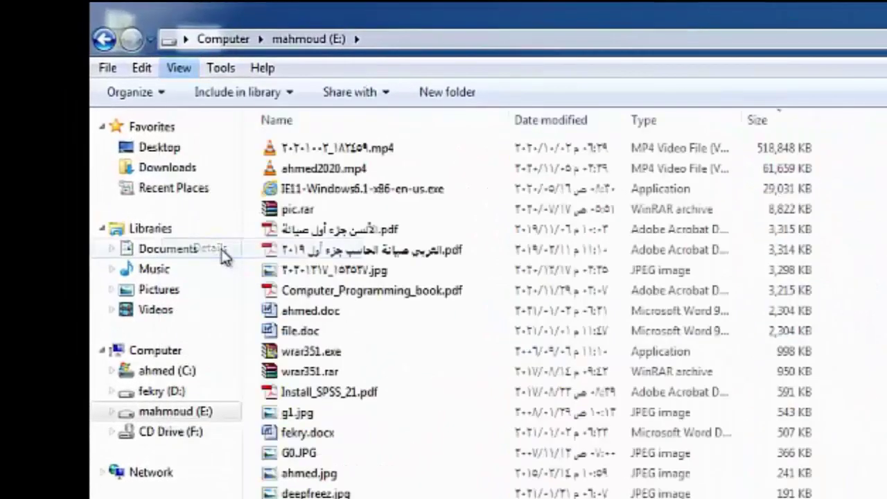
Sort the detailed list by Name in ascending order and reverse it to descending order
left_click(181, 71)
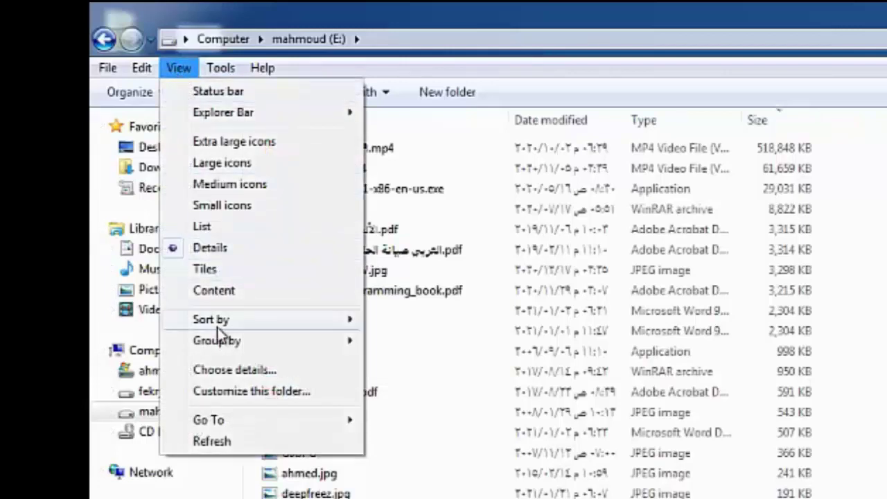
mouse_move(243, 325)
left_click(416, 318)
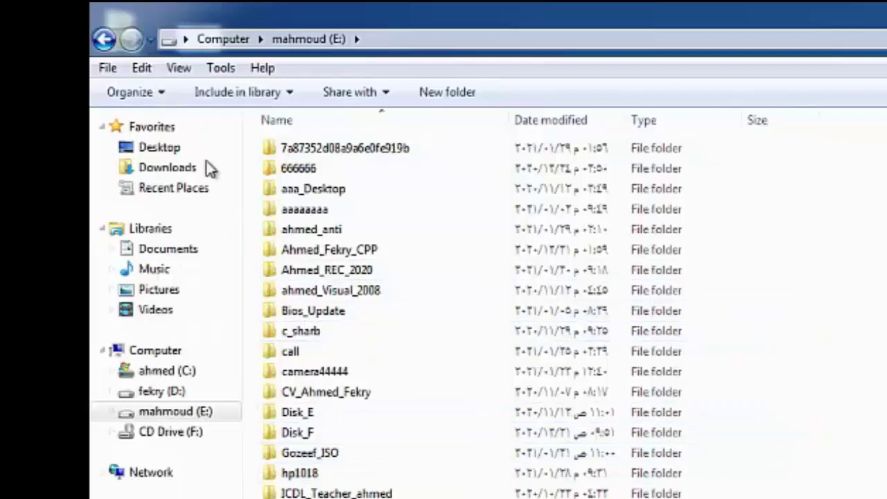
left_click(180, 71)
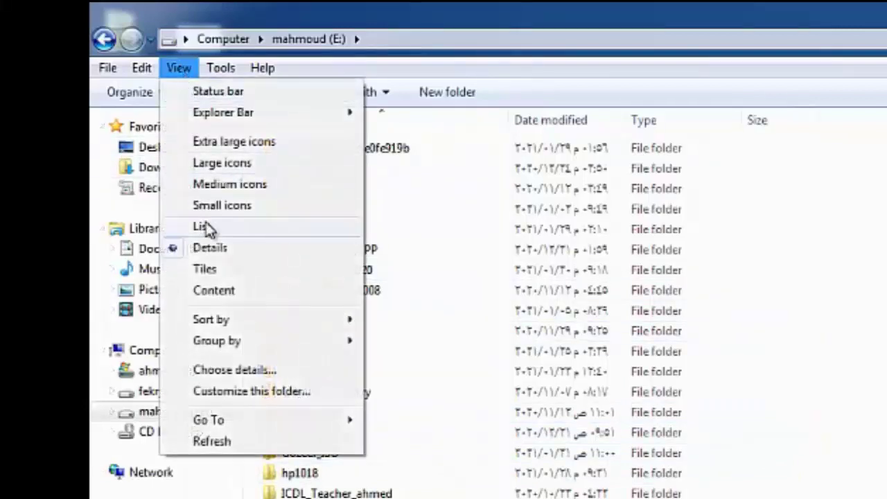
mouse_move(230, 319)
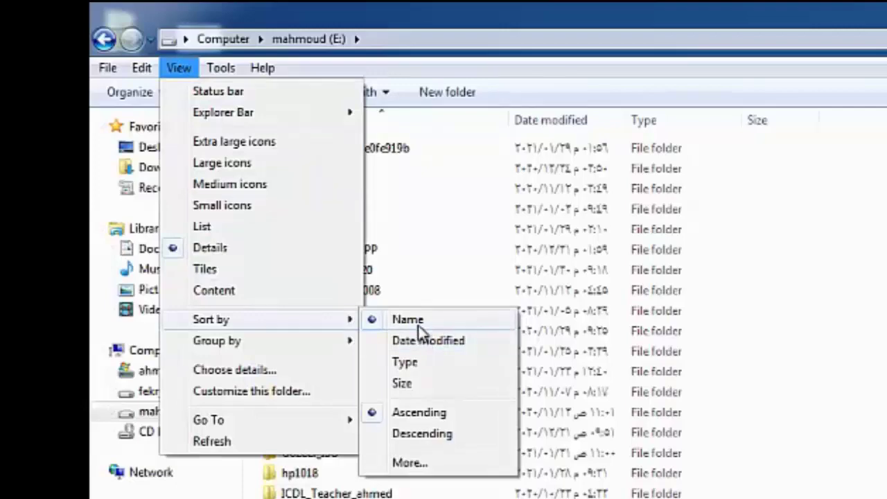
left_click(418, 322)
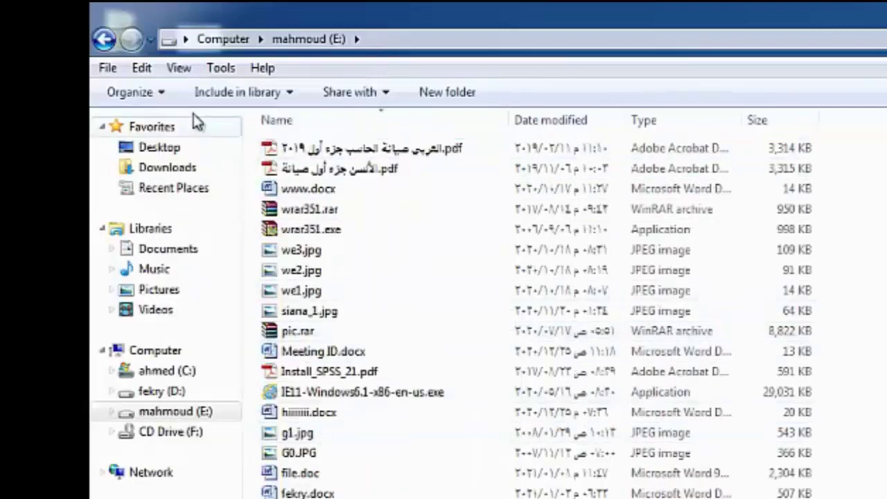
Return the E: drive's detailed list to ascending order by Name
left_click(178, 68)
mouse_move(212, 323)
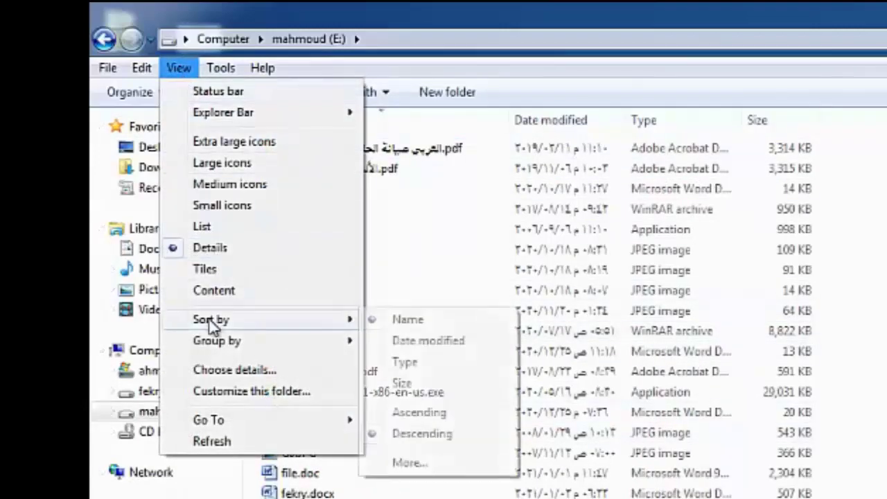
left_click(395, 319)
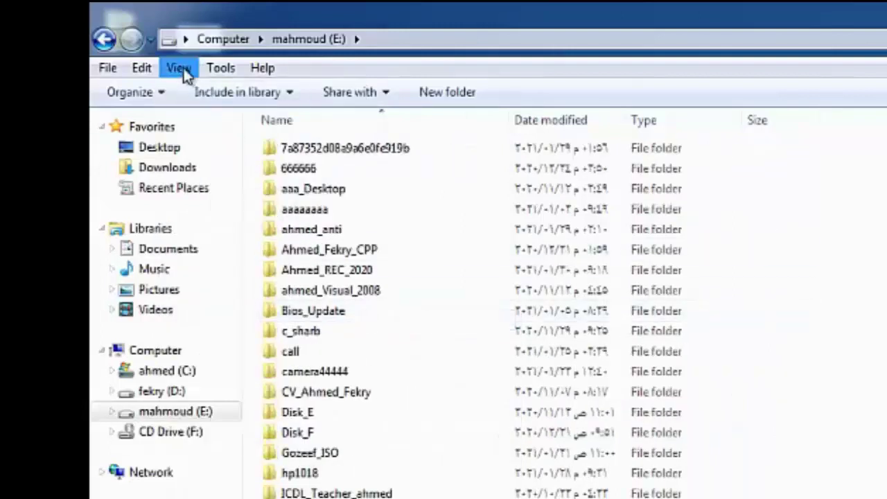
Sort the E: drive's detailed list by Date modified
left_click(182, 69)
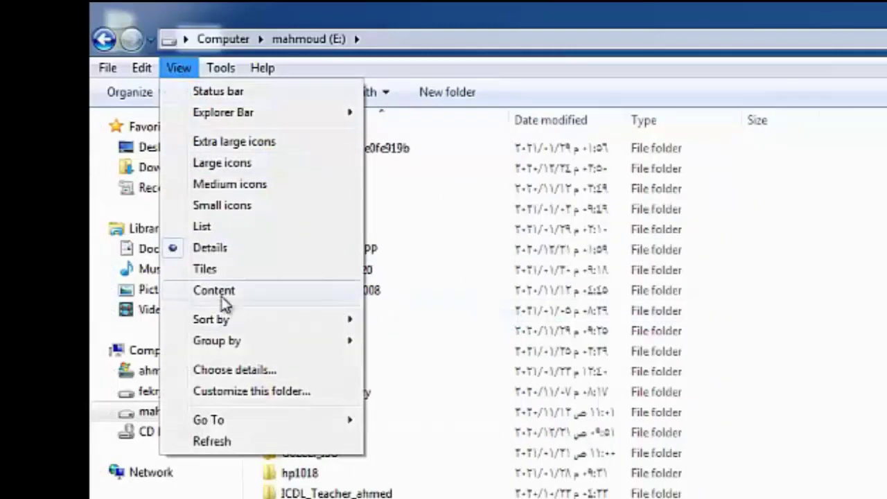
mouse_move(218, 323)
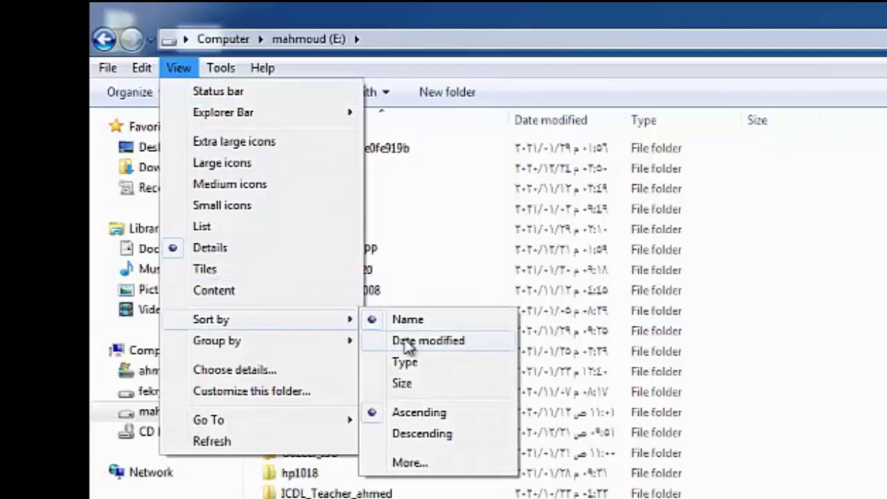
left_click(406, 343)
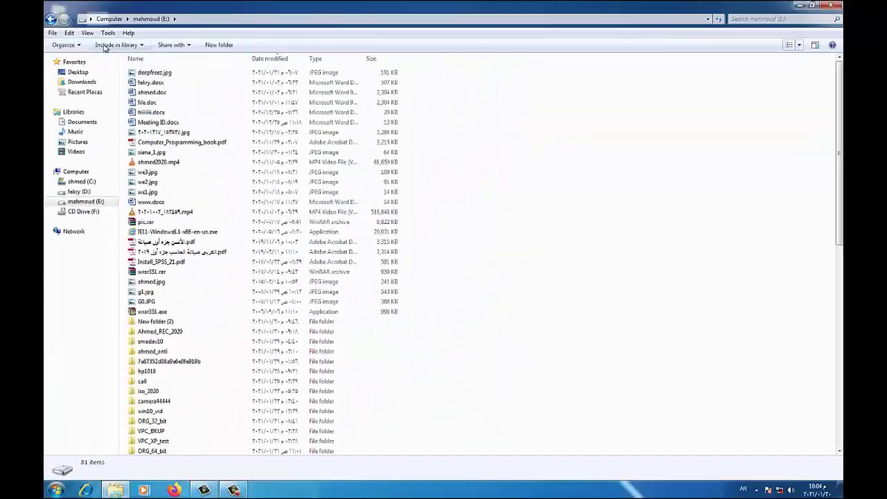
Change the Date modified sorting of the E: drive's contents to ascending order and look through the list
left_click(89, 34)
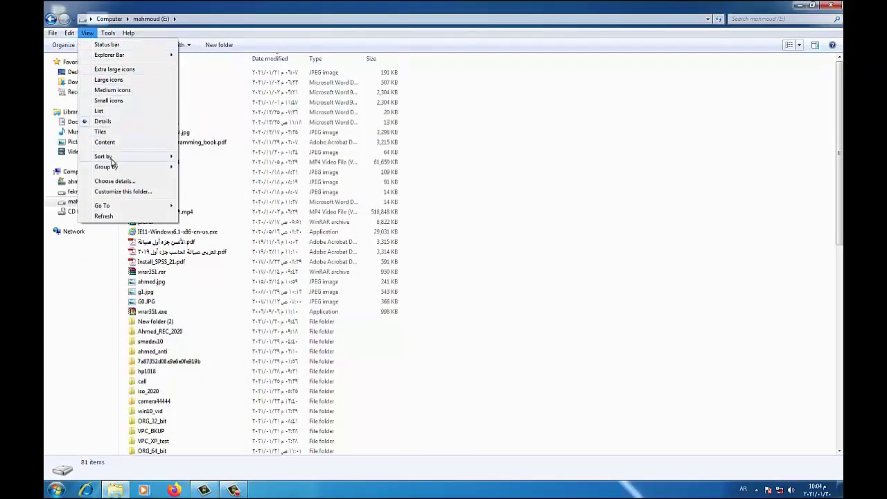
mouse_move(111, 161)
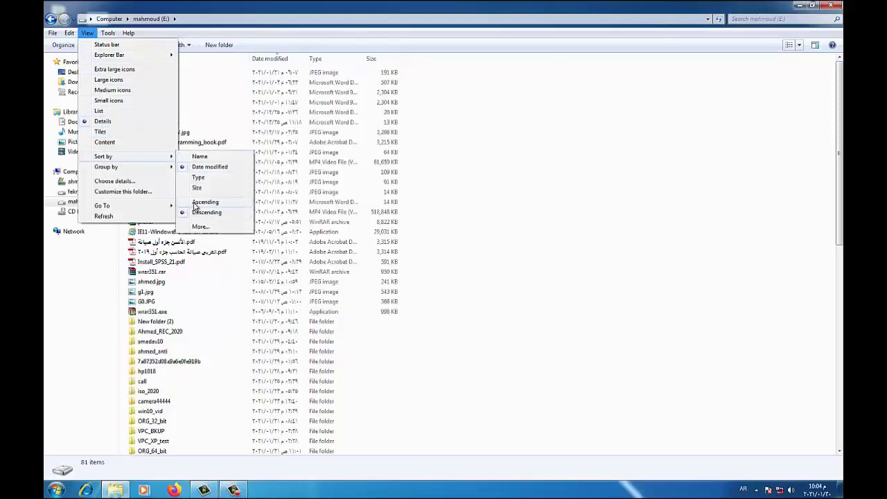
left_click(196, 203)
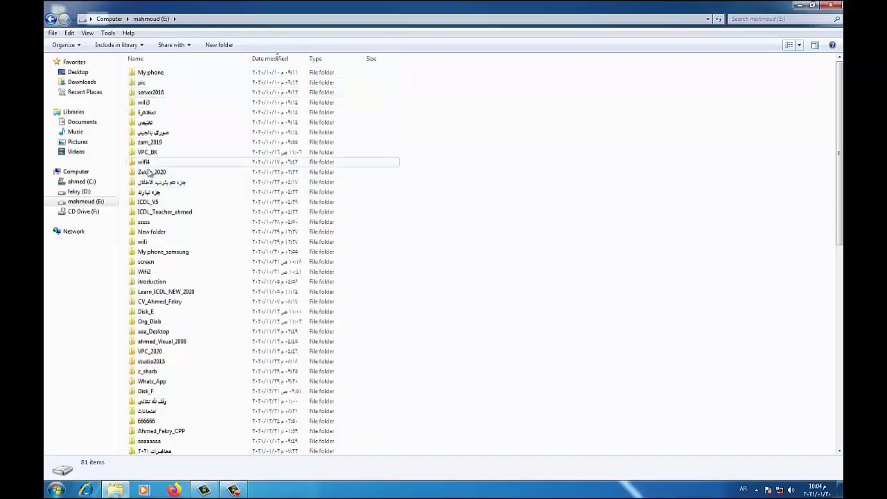
scroll(242, 87, "down", 10)
left_click(87, 33)
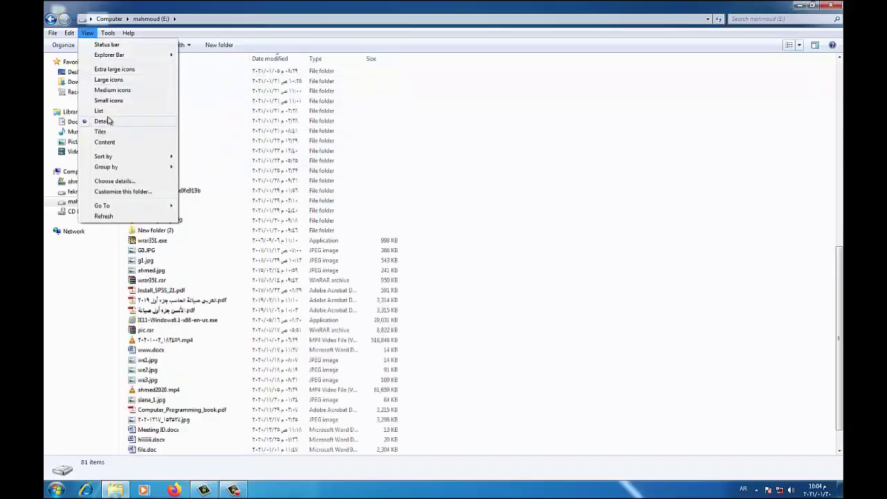
mouse_move(114, 156)
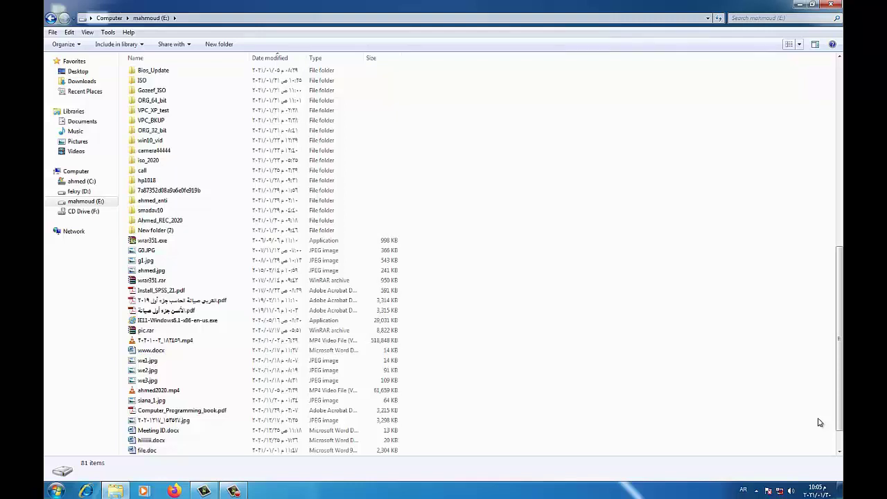
Restore the maximized E: drive window to its smaller size and open Calculator
left_click(816, 5)
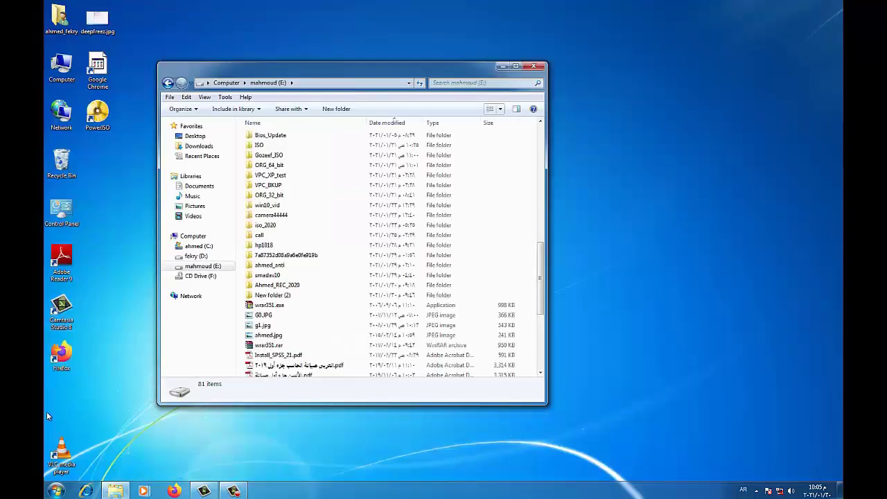
left_click(57, 490)
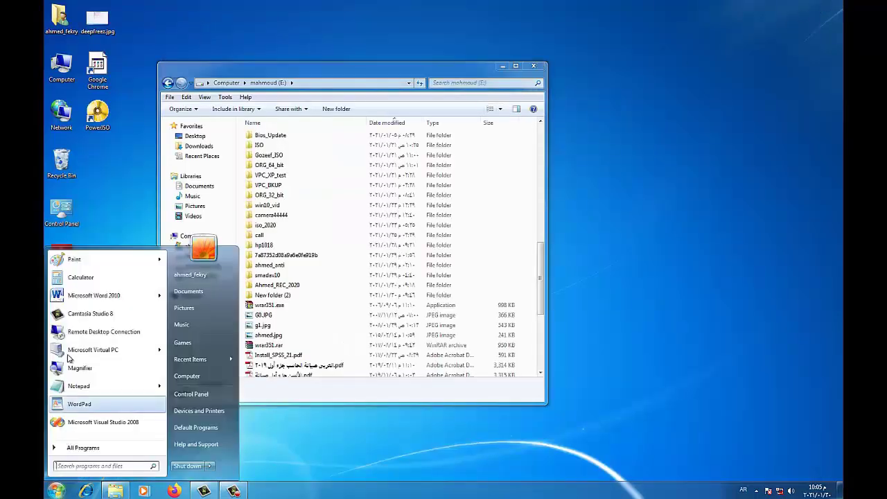
left_click(78, 277)
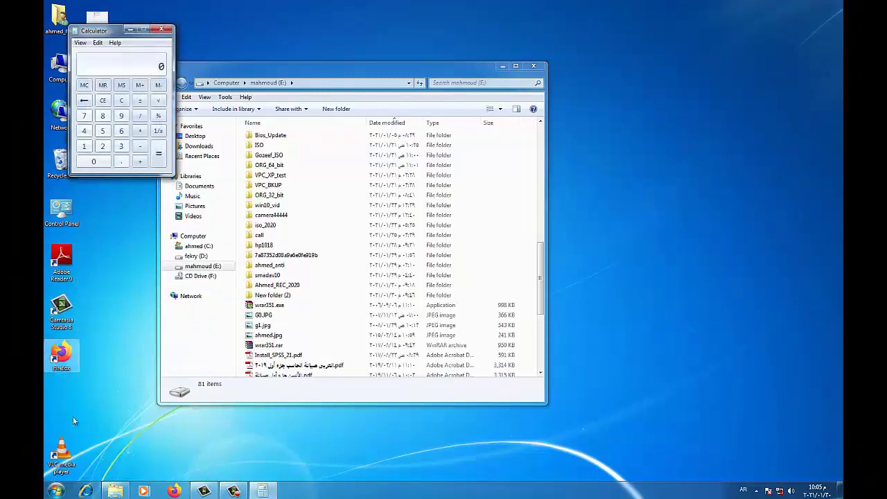
Open Paint in a restored, non-maximized window and spread the Paint and E: drive windows apart on the desktop
left_click(56, 490)
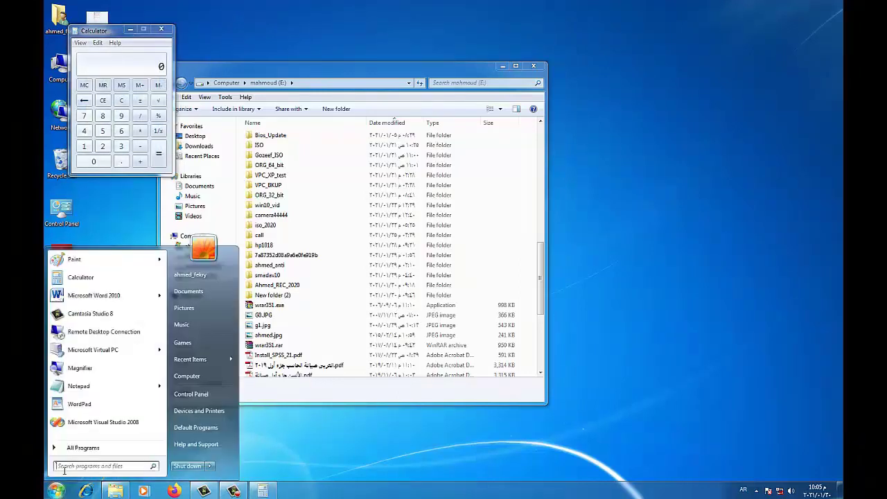
left_click(77, 262)
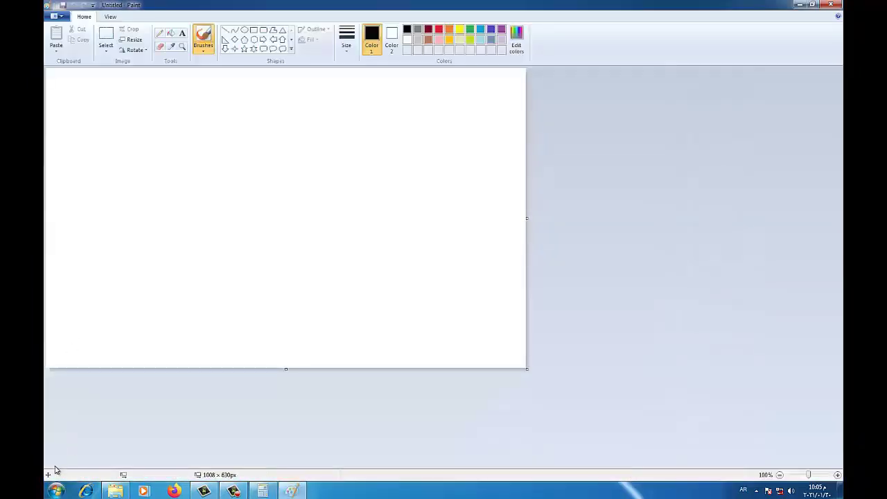
left_click(812, 6)
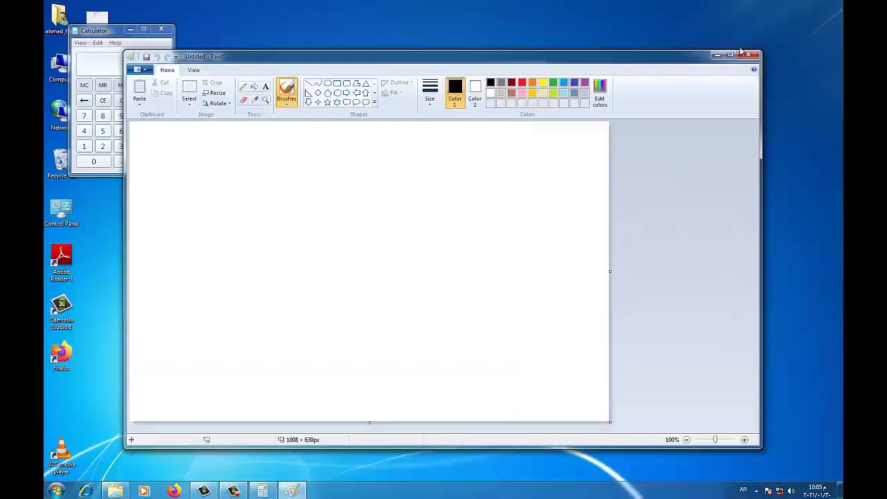
mouse_move(332, 63)
left_mouse_down()
mouse_move(485, 82)
mouse_move(463, 83)
left_mouse_up()
left_click_drag(350, 80, 257, 140)
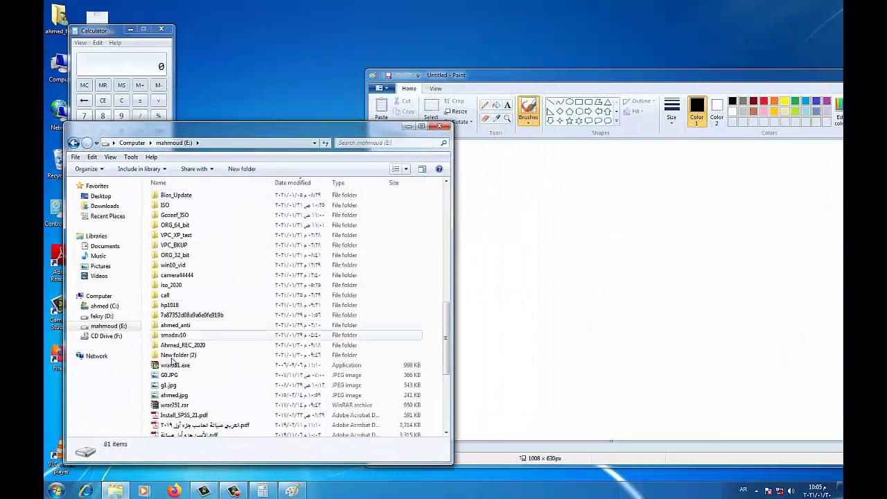
Open Microsoft Word 2010, restore its window to a smaller size and move it so the other windows are partly visible
left_click(55, 490)
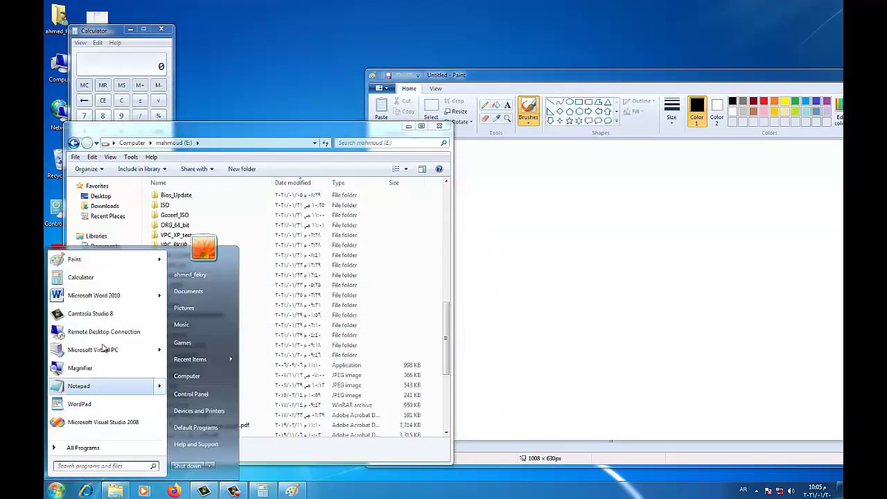
left_click(104, 297)
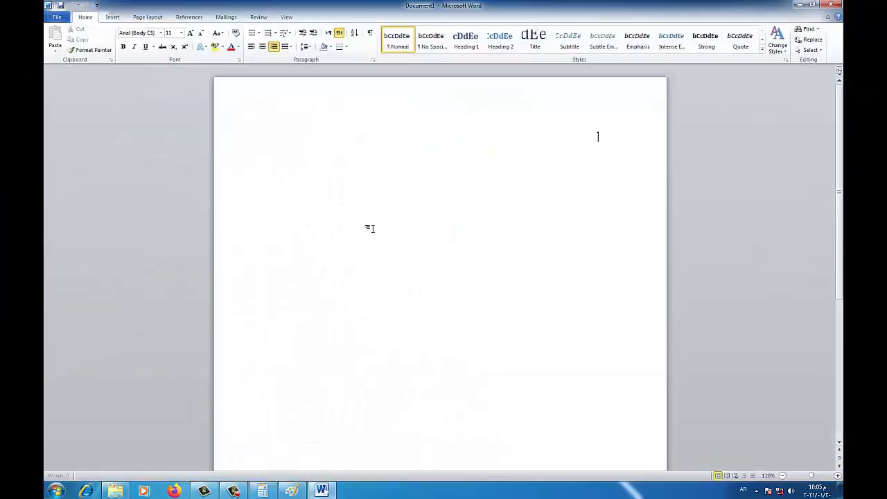
left_click(817, 6)
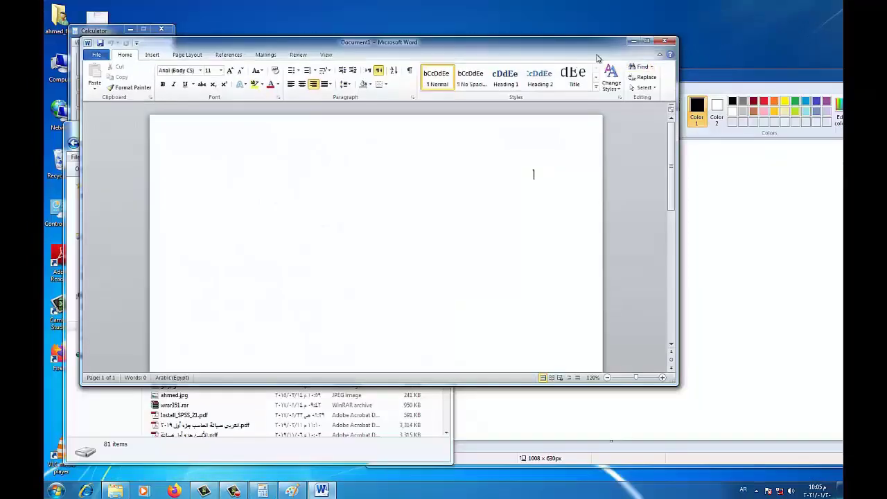
mouse_move(575, 58)
left_mouse_down()
mouse_move(624, 75)
mouse_move(581, 44)
left_mouse_up()
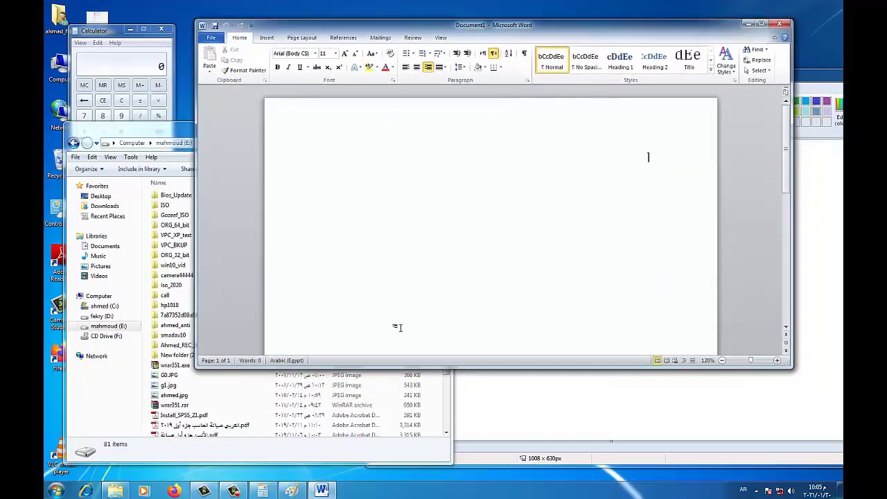
Bring the Paint window to the front, move it fully onto the screen and maximize it
left_click(292, 490)
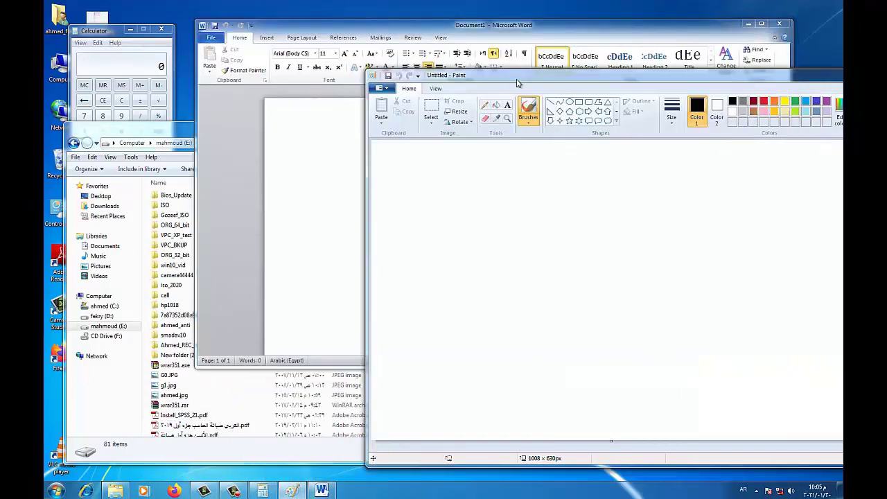
left_click_drag(516, 83, 353, 84)
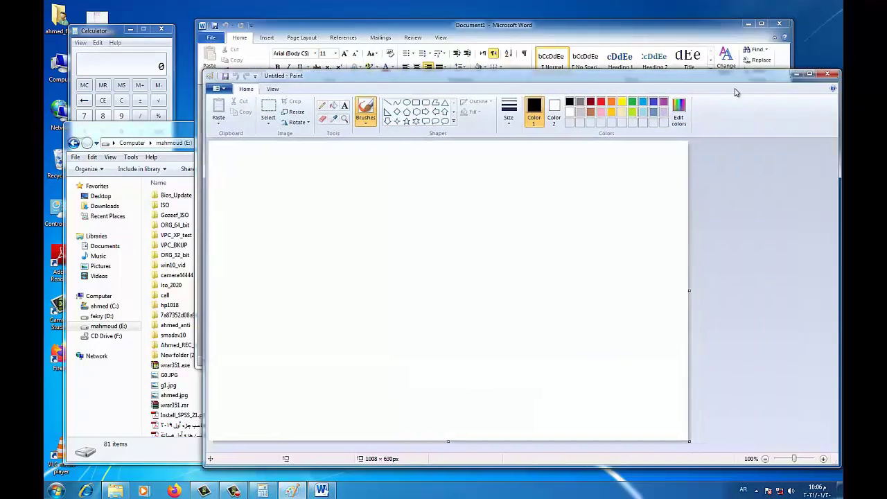
left_click(809, 74)
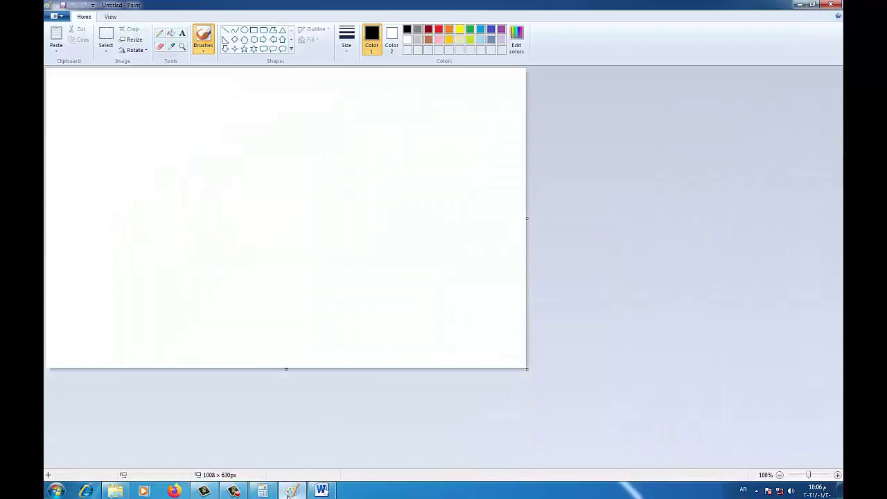
Switch to the Word document window and maximize it
mouse_move(292, 496)
left_click(323, 490)
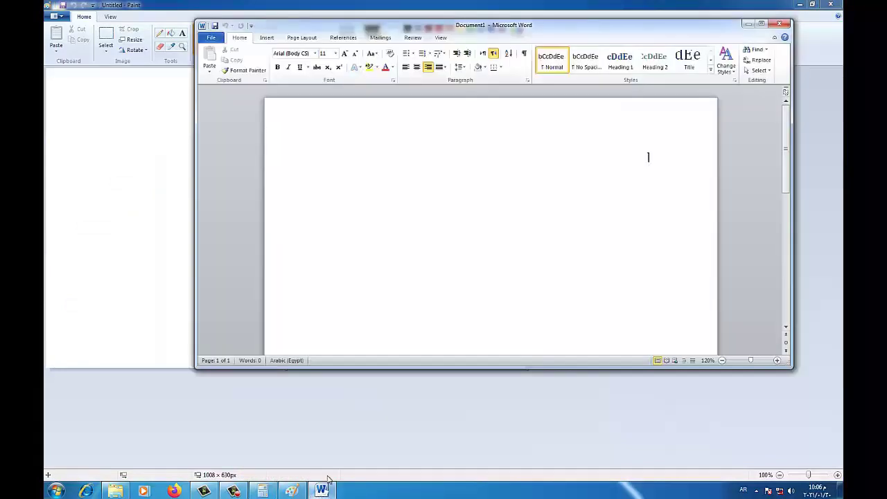
left_click(762, 24)
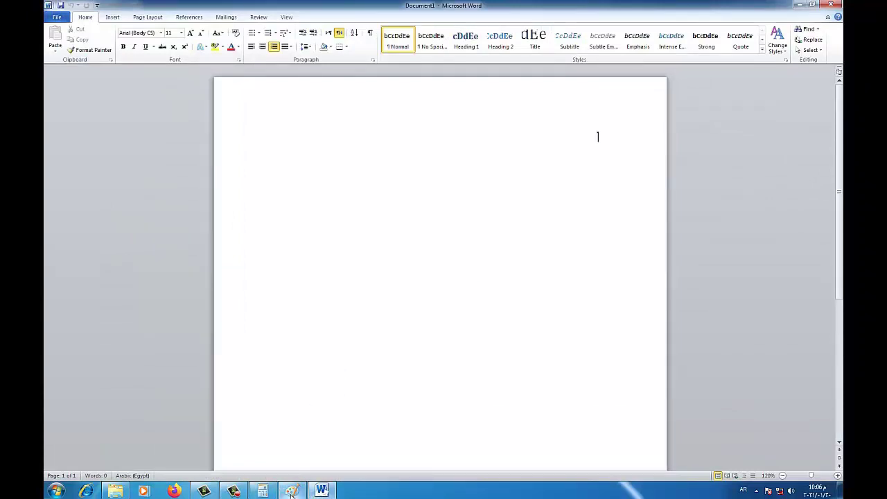
Preview the open Paint window, switch to it and return to the Word document
mouse_move(291, 493)
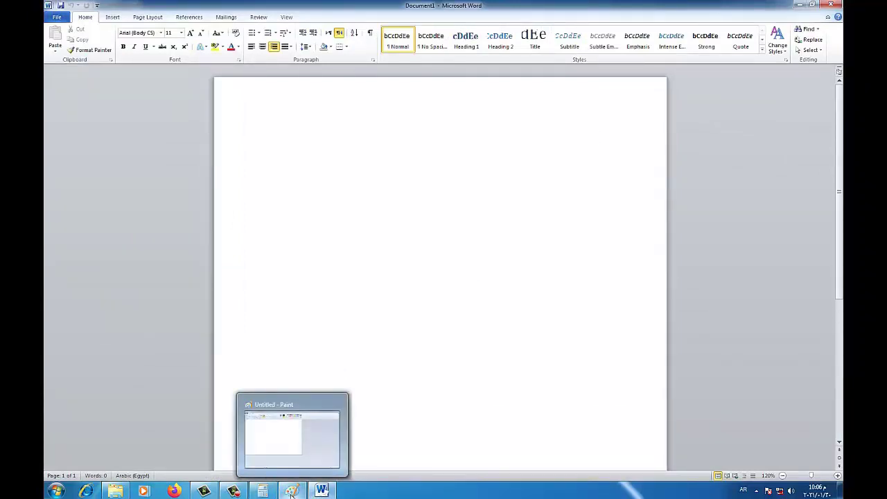
left_click(291, 492)
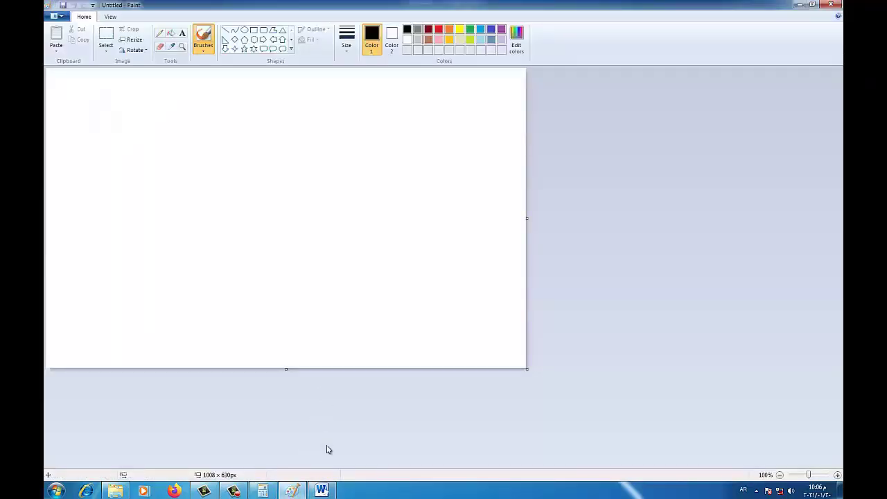
left_click(322, 491)
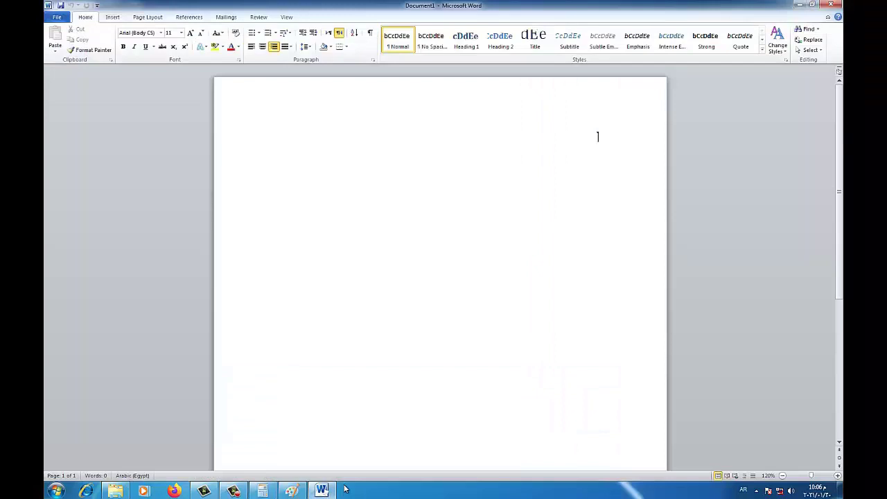
Close the background Paint window while staying in Word, and open Paint again
right_click(298, 492)
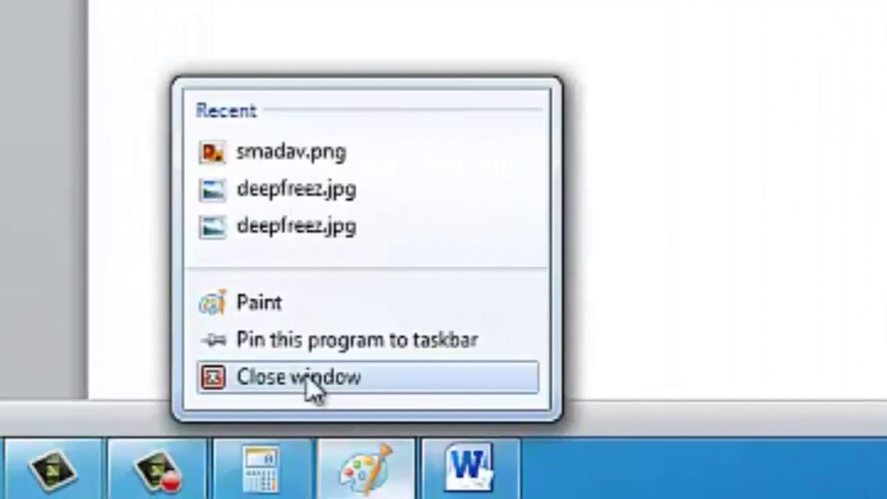
left_click(312, 377)
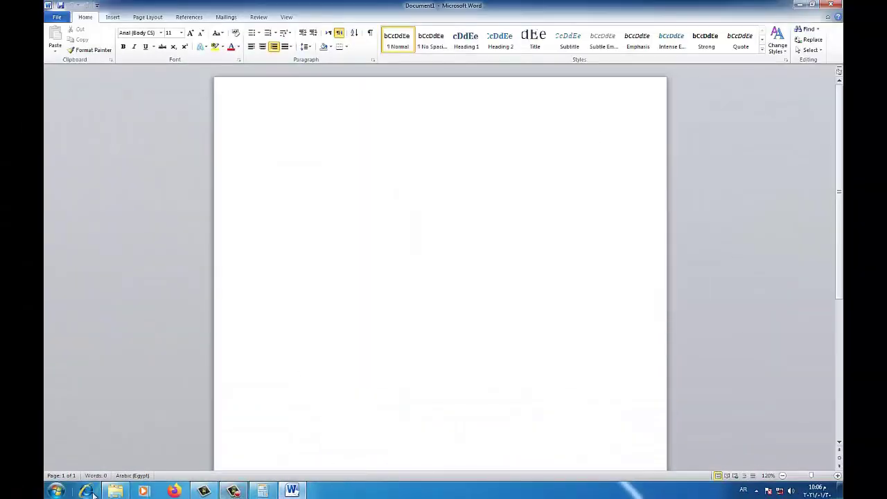
left_click(57, 490)
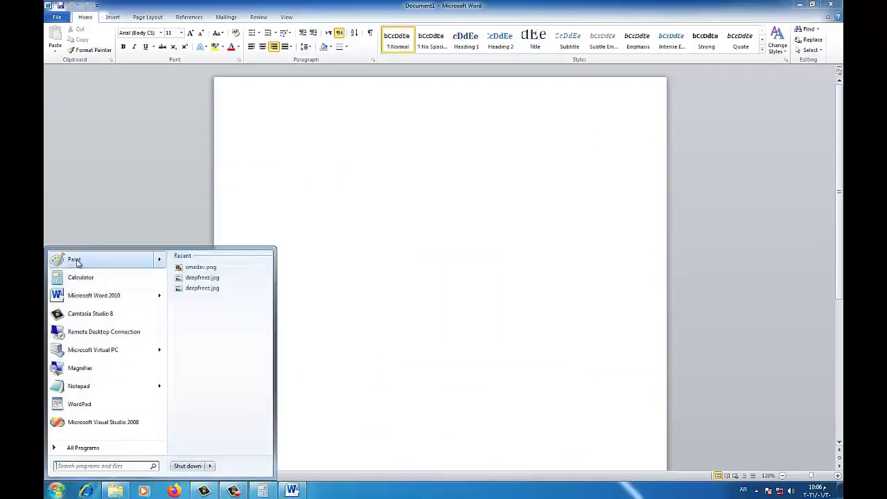
left_click(74, 260)
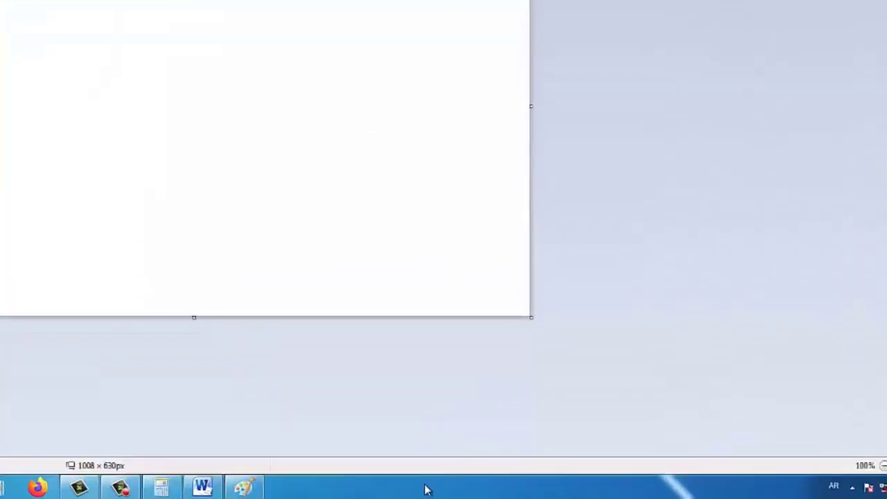
Arrange all open windows side by side, and rearrange them as a cascade
right_click(451, 492)
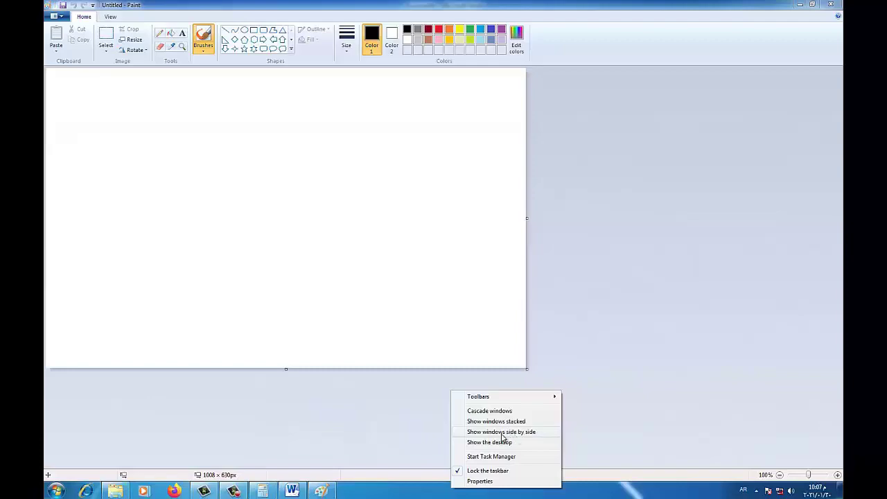
left_click(502, 433)
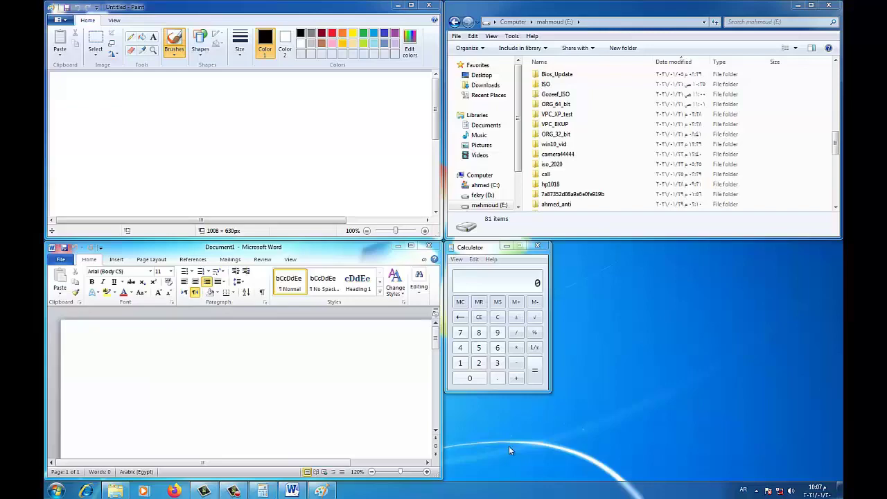
right_click(507, 491)
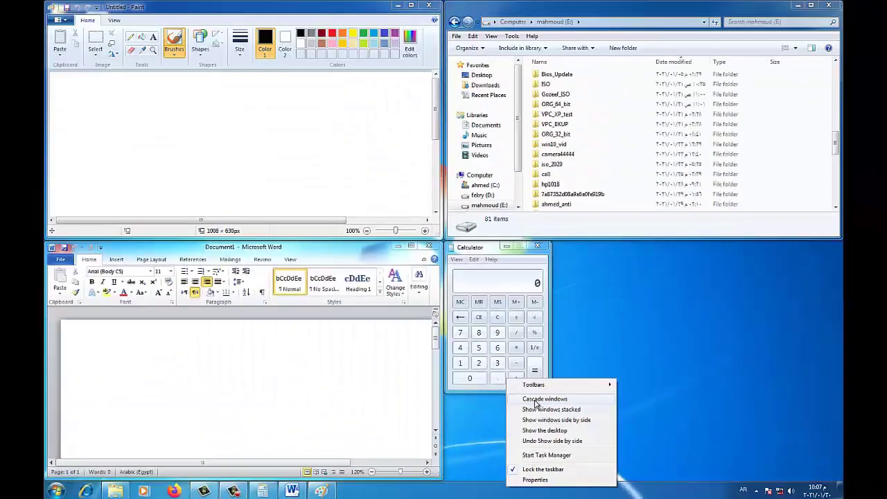
left_click(475, 161)
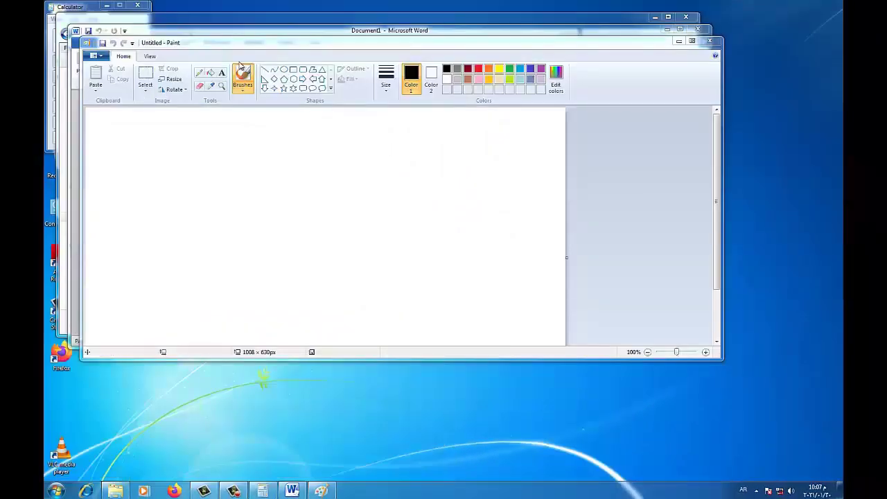
Bring the Word window in front of Paint, slightly lower on the screen, and show the desktop
left_click_drag(300, 35, 298, 72)
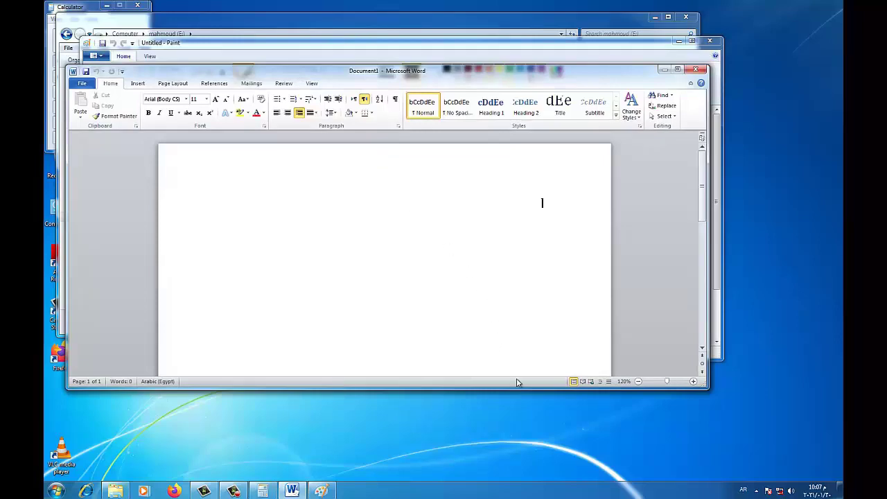
right_click(573, 496)
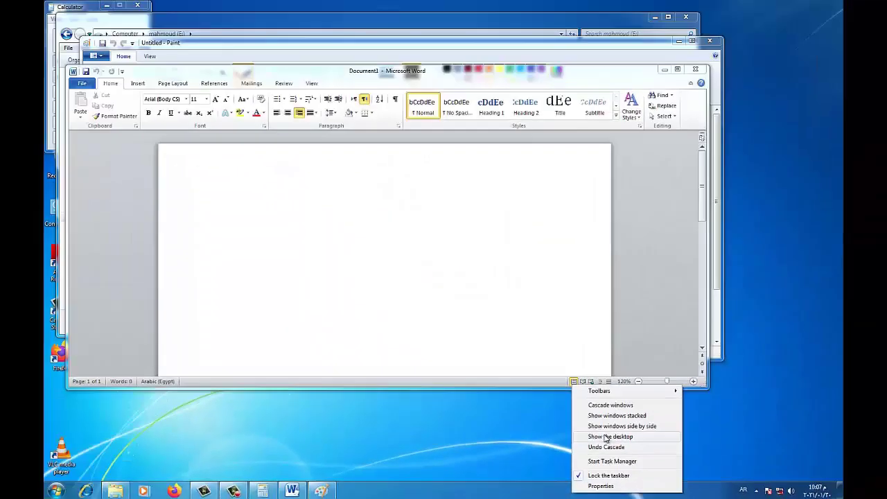
left_click(605, 437)
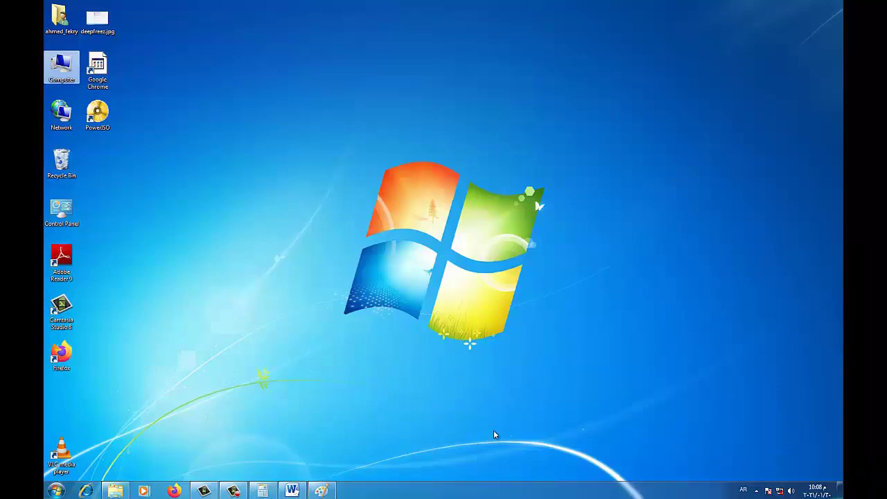
Restore the Paint, Word and Calculator windows one after another, in that order
left_click(323, 491)
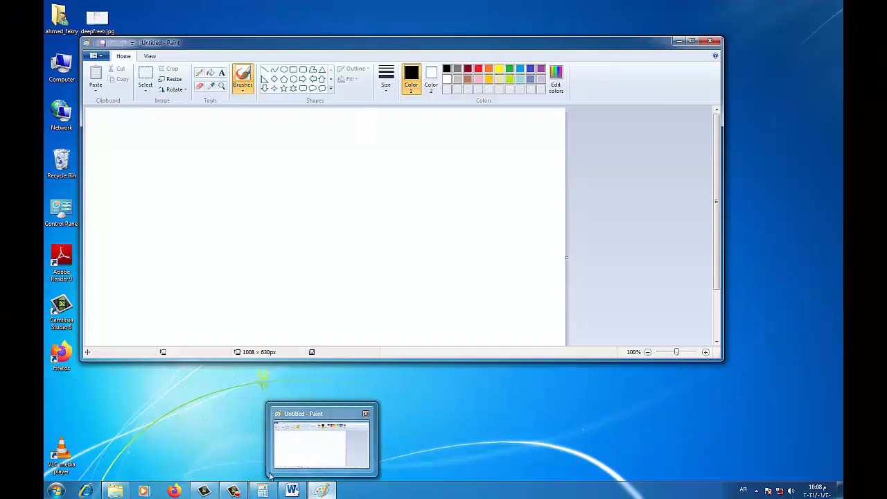
mouse_move(320, 492)
left_click(292, 492)
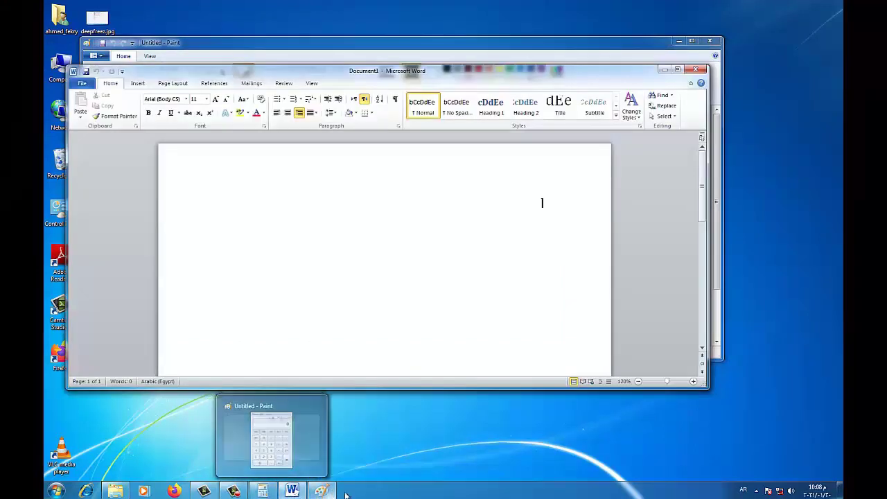
left_click(263, 492)
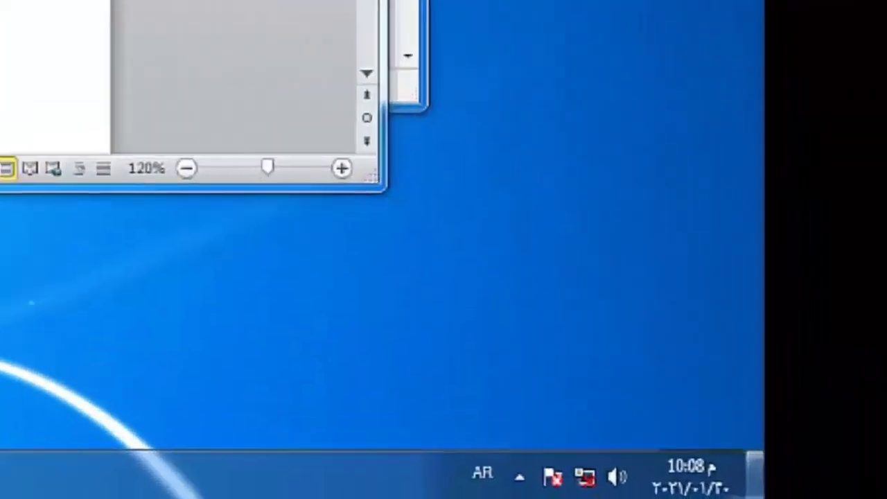
Show the desktop and bring the open windows back, twice in a row
left_click(838, 492)
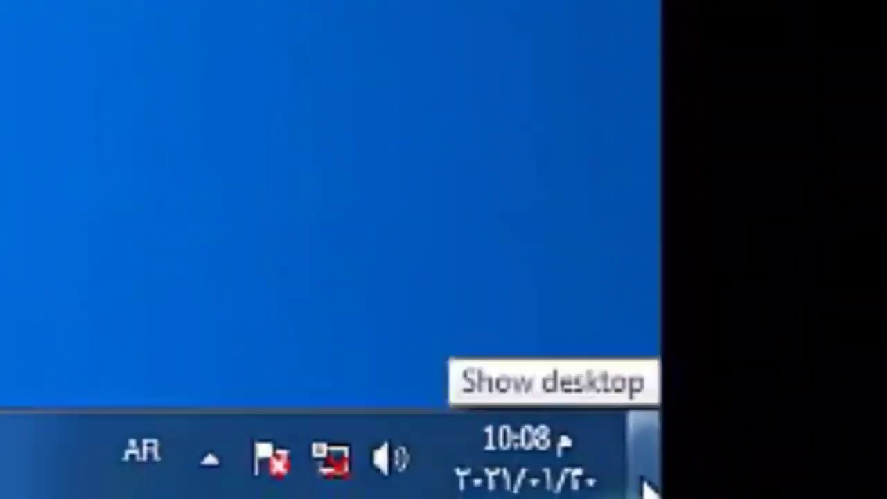
left_click(646, 444)
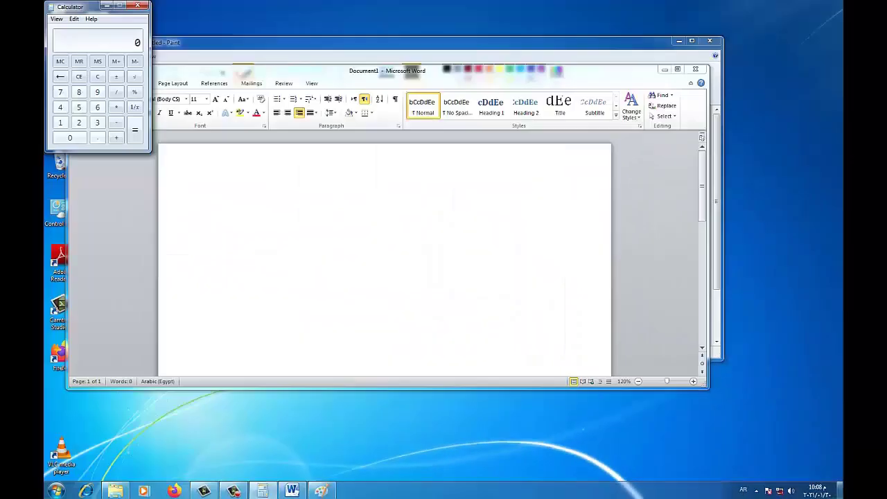
left_click(838, 492)
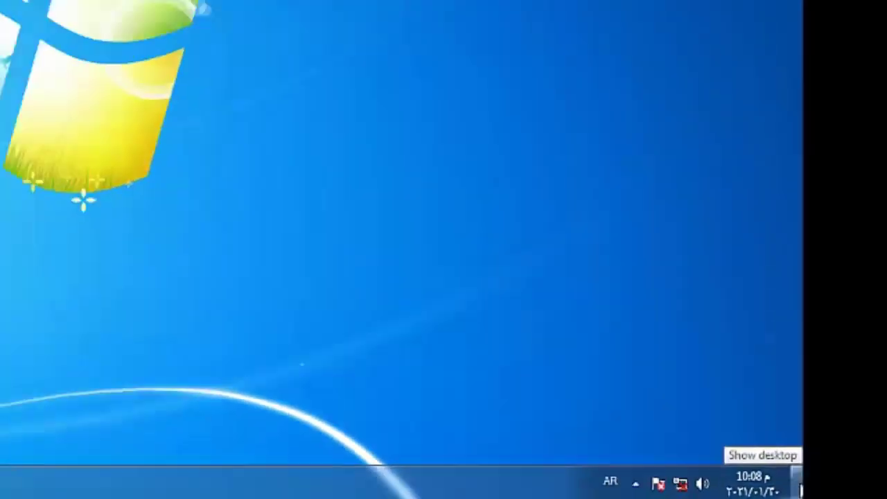
left_click(722, 483)
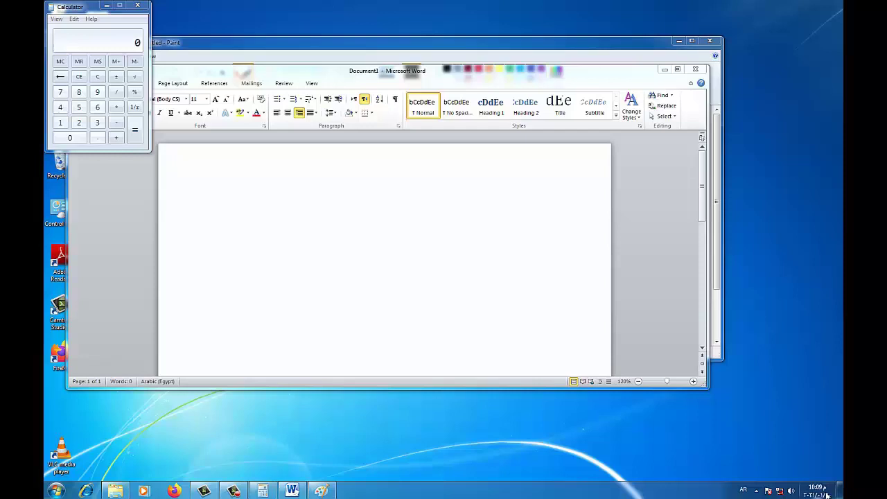
Close the Paint, Word and Calculator windows
left_click(709, 41)
left_click(695, 68)
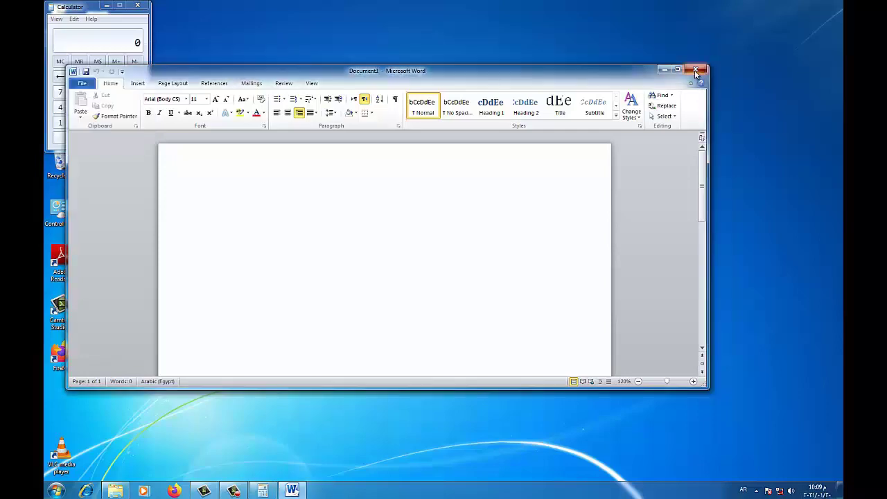
left_click(139, 7)
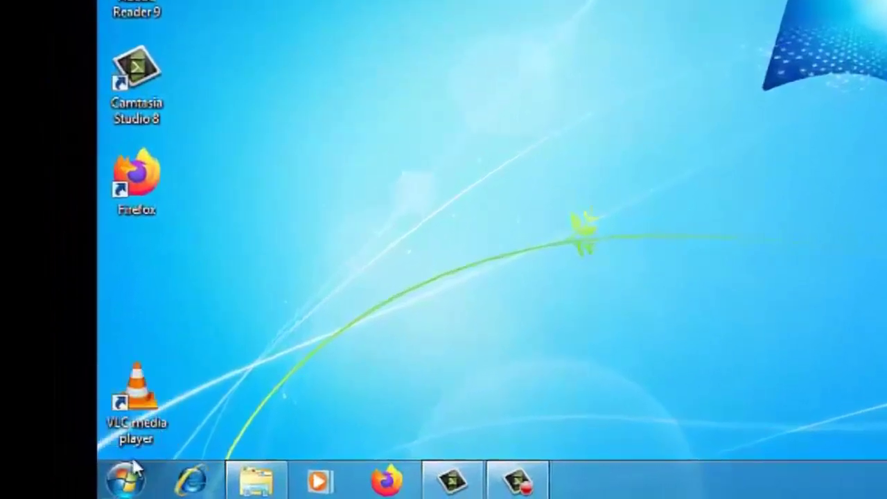
Open the Computer window and move it toward the upper middle of the desktop
left_click(133, 473)
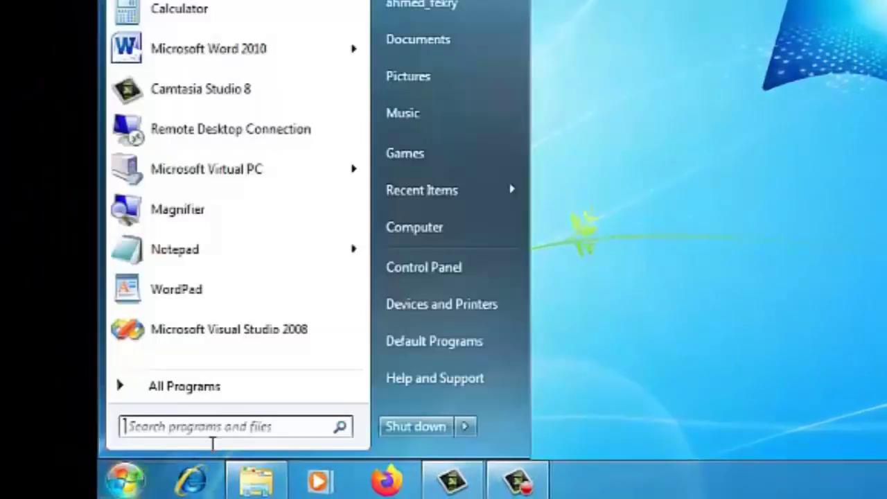
left_click(438, 233)
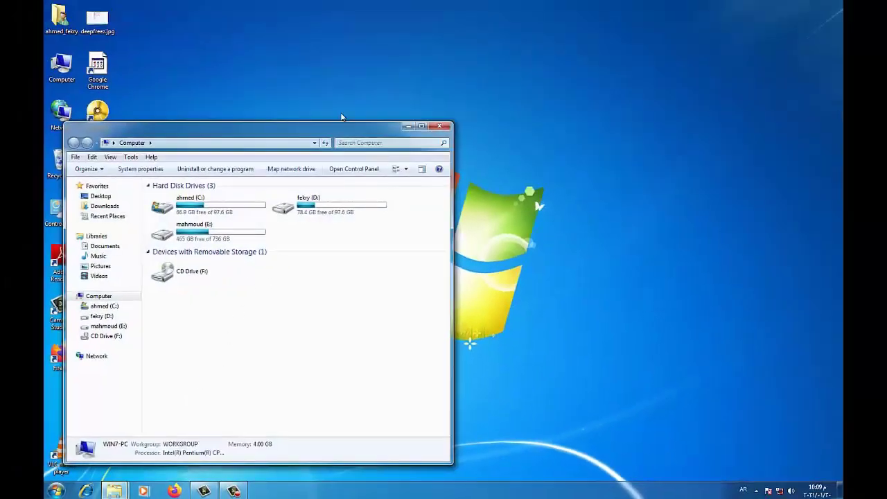
left_click_drag(341, 131, 459, 72)
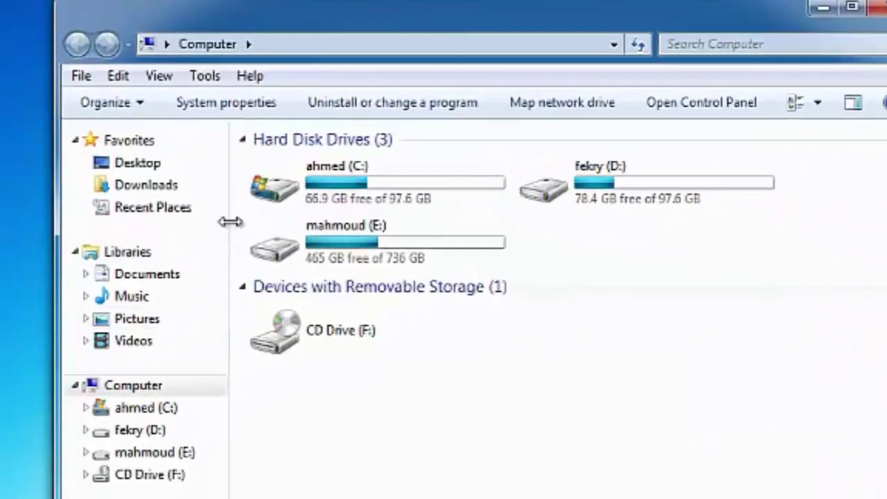
Widen the navigation pane and use it to view drives C:, D: and E:, the Desktop folder and Computer
left_click_drag(231, 220, 293, 228)
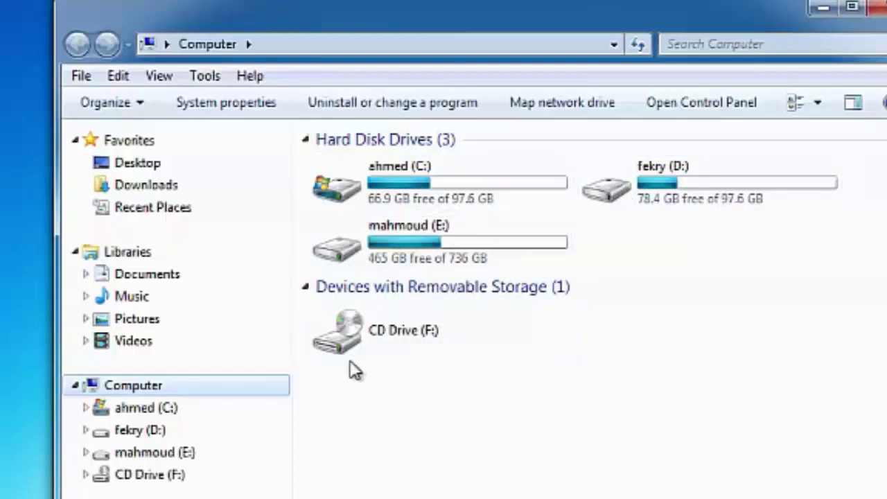
left_click(146, 410)
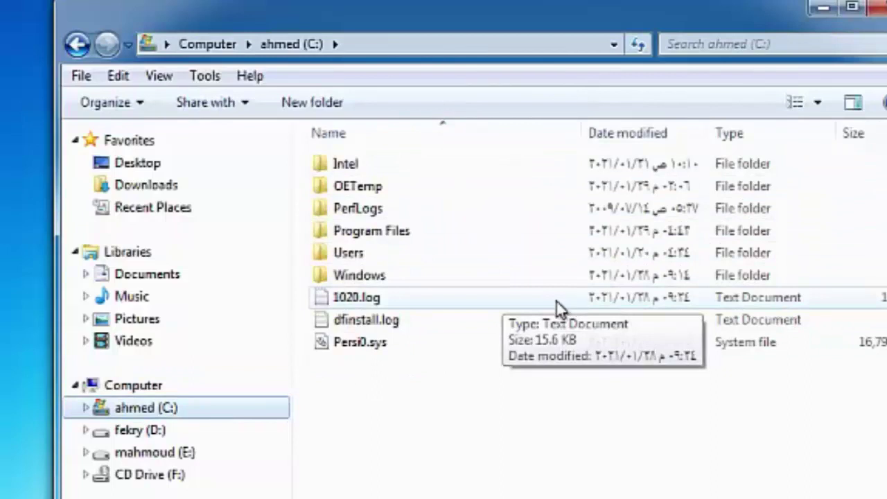
left_click(153, 432)
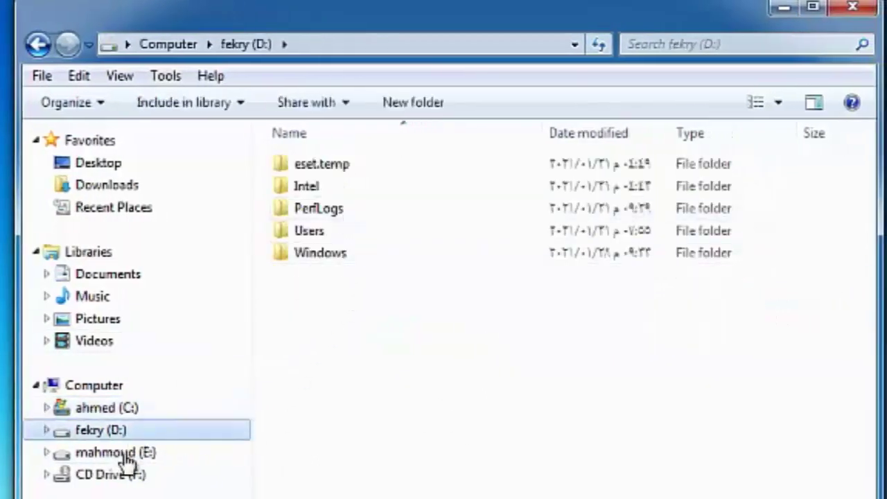
left_click(124, 455)
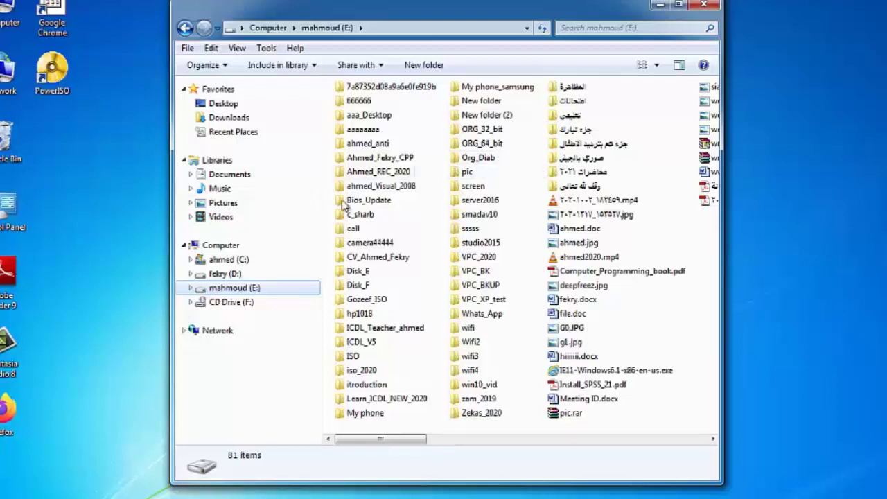
left_click(228, 104)
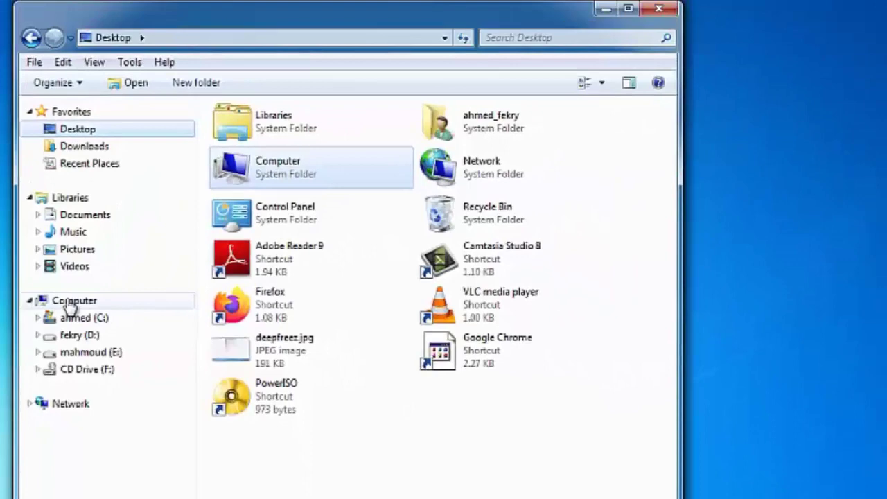
left_click(71, 302)
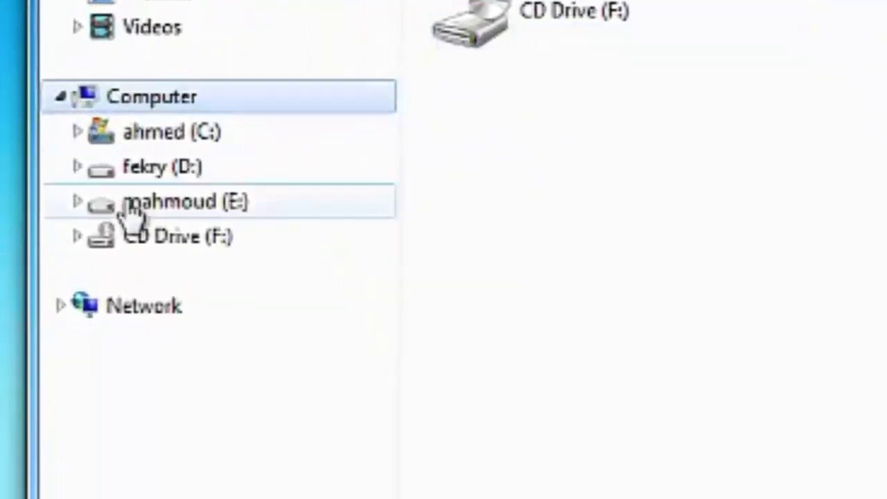
Collapse and expand the Computer branch in the navigation pane, twice in a row
left_click(58, 103)
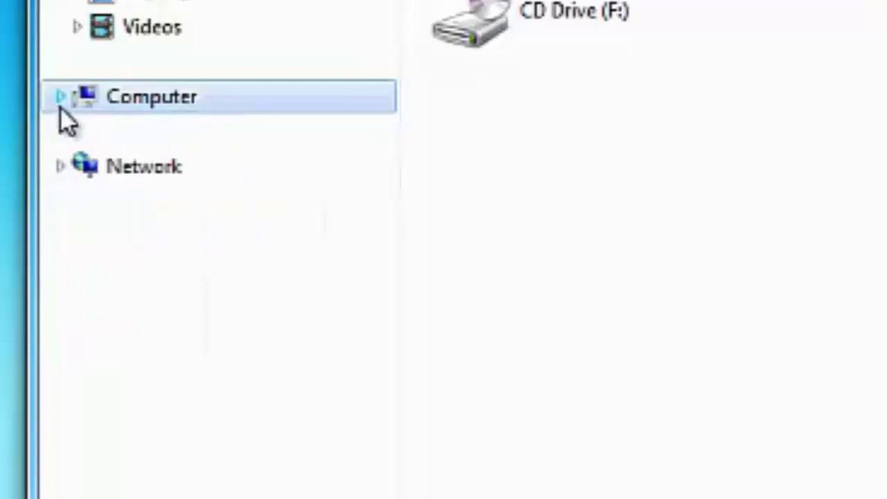
left_click(61, 97)
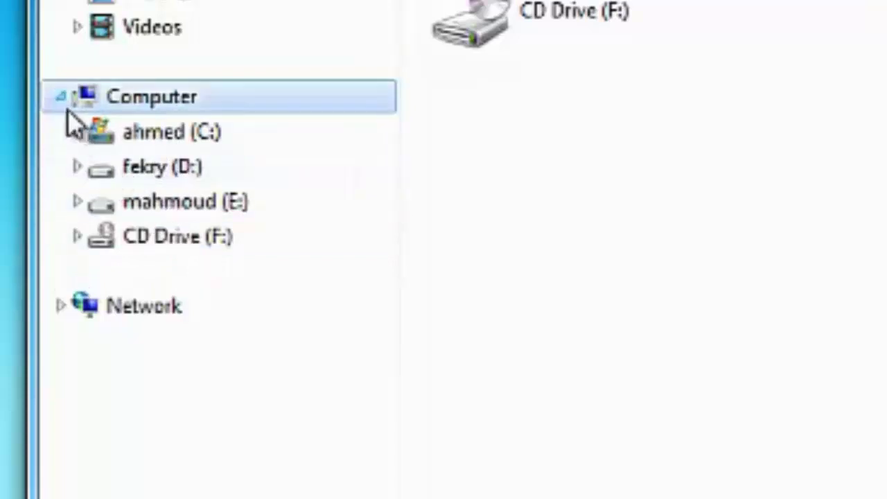
left_click(61, 96)
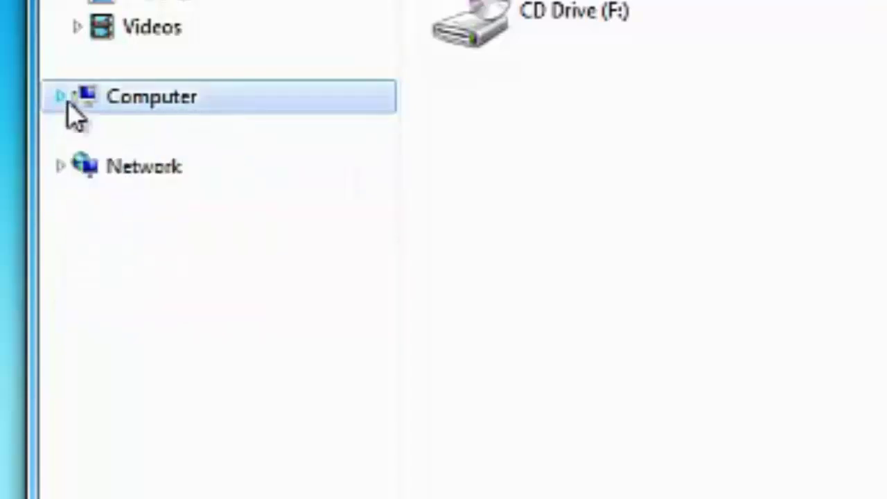
left_click(63, 98)
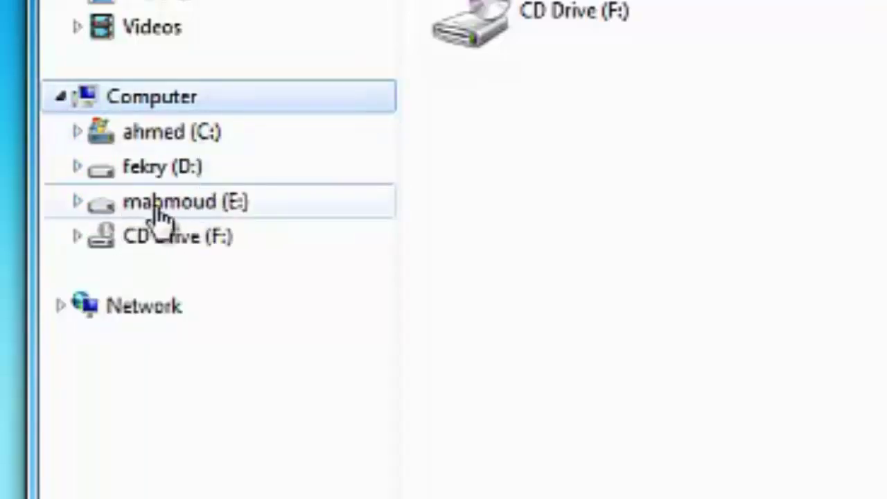
Expand drive E: in the navigation pane and collapse it again, twice in a row
left_click(76, 203)
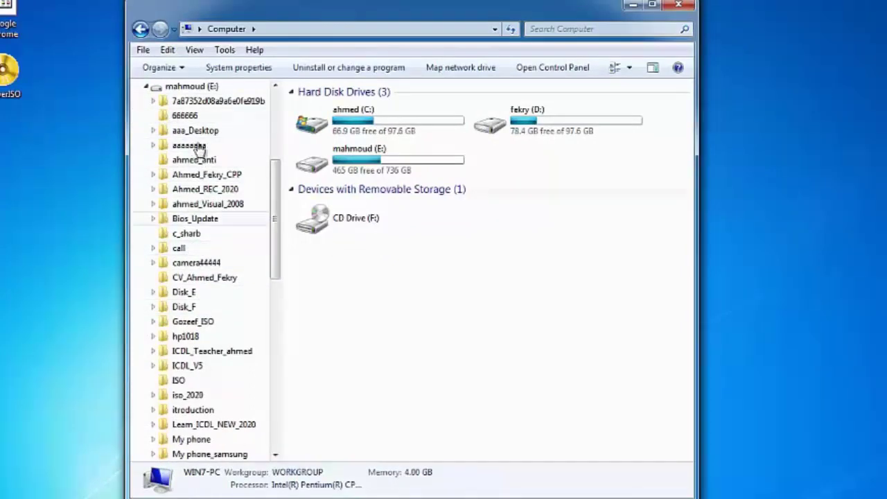
left_click(145, 88)
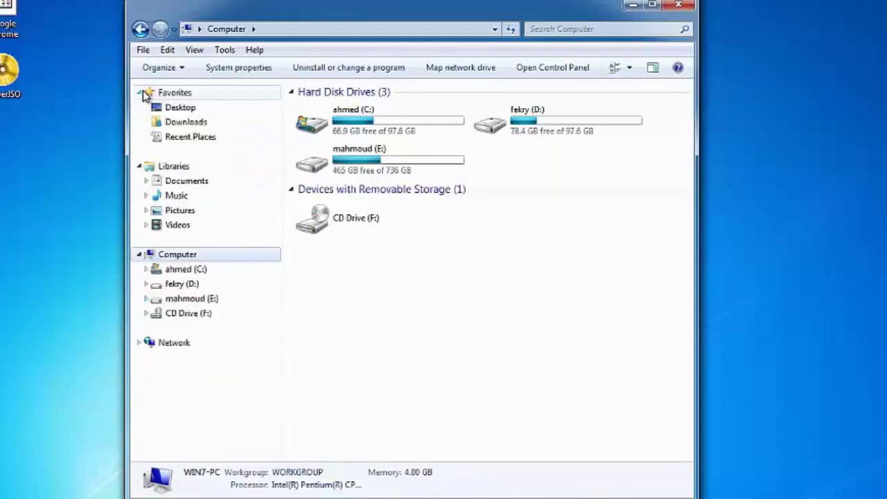
right_click(169, 303)
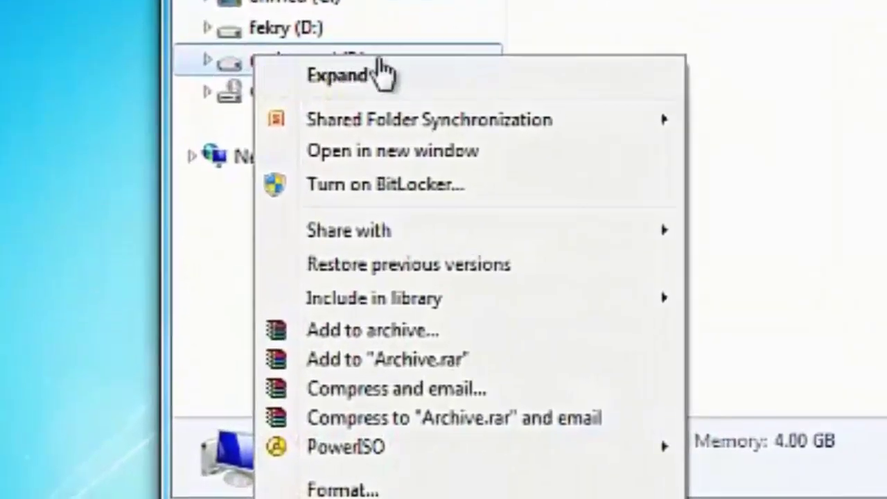
left_click(367, 82)
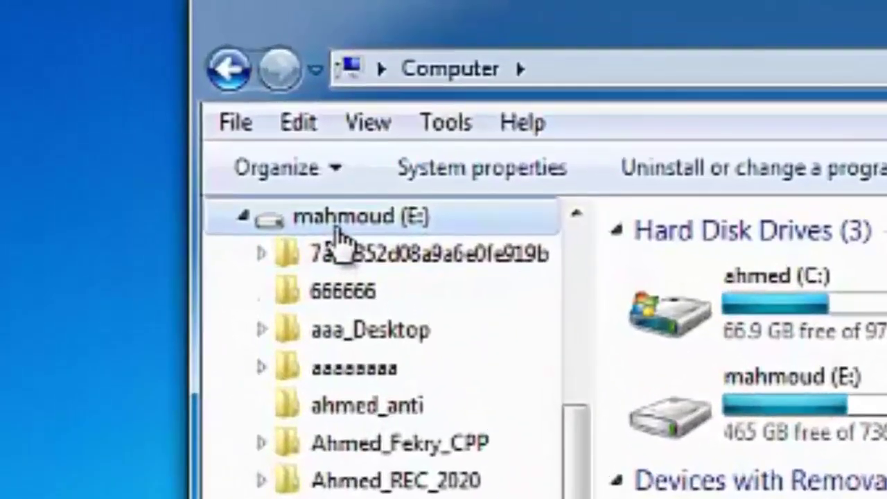
right_click(339, 234)
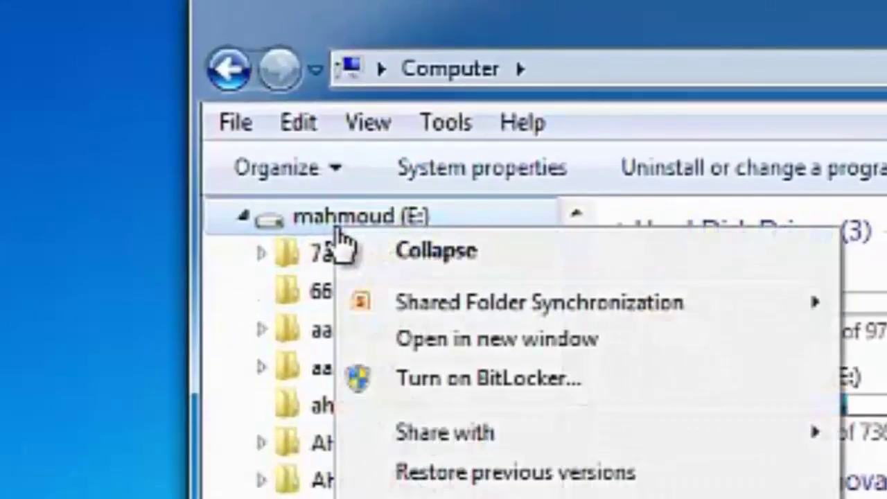
left_click(458, 251)
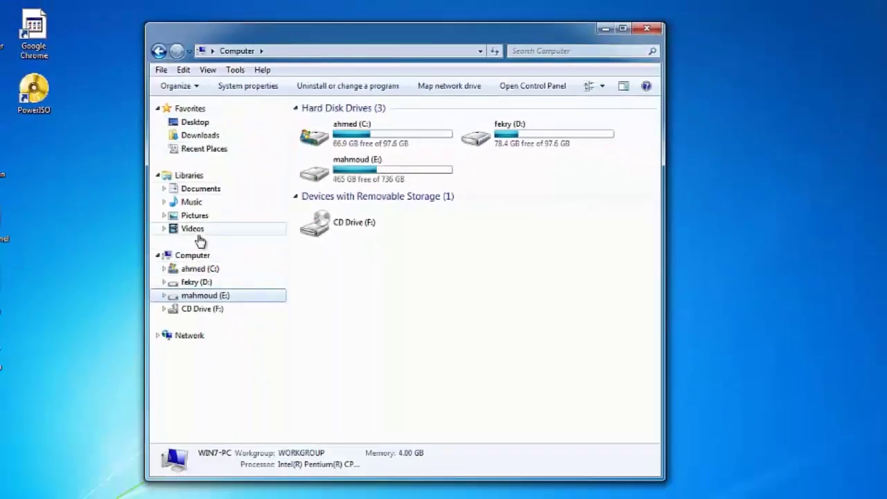
Expand drive E: in the navigation pane and open its subfolder whose name ends in REC_2020
left_click(164, 296)
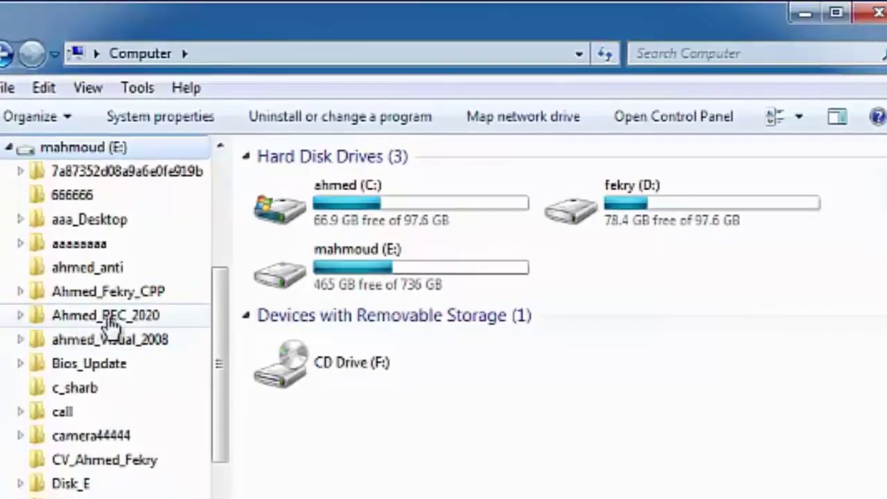
left_click(110, 318)
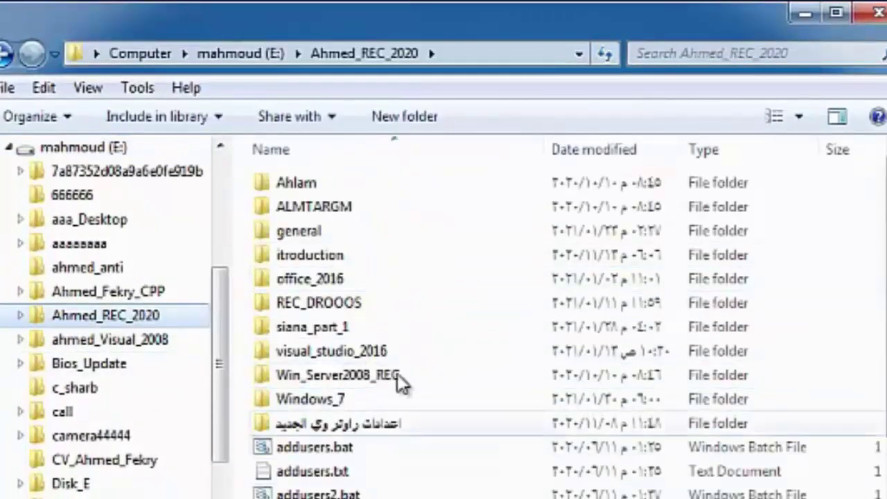